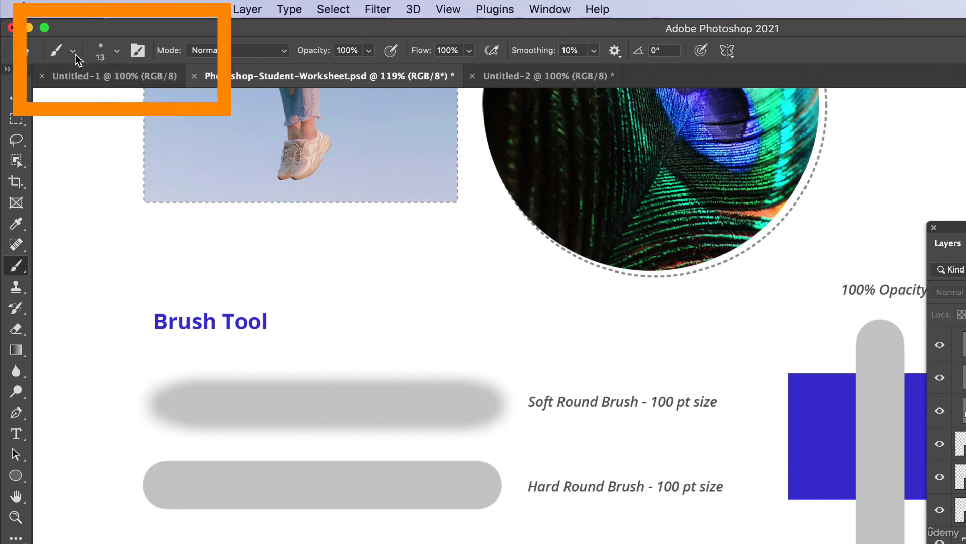
Choose the Soft Round brush from General Brushes and set its size to 100 px
{"action": "left_click", "coordinate": [118, 52]}
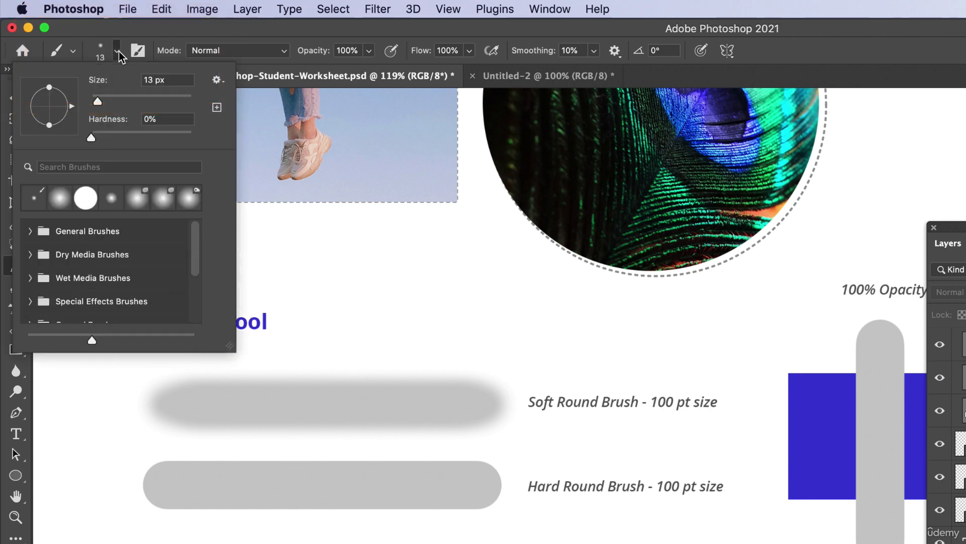
{"action": "left_click", "coordinate": [118, 52]}
{"action": "left_click", "coordinate": [118, 52]}
{"action": "left_click", "coordinate": [31, 232]}
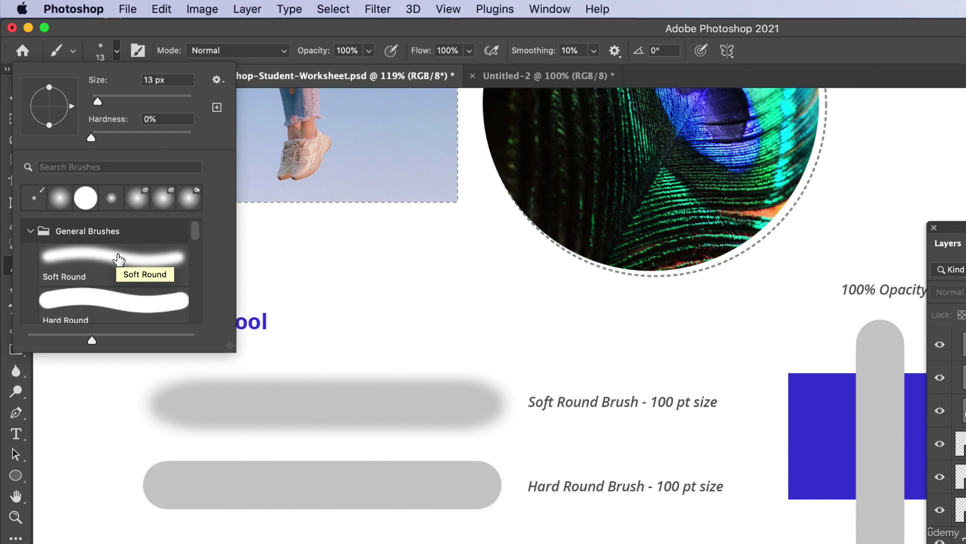
{"action": "left_click", "coordinate": [119, 259]}
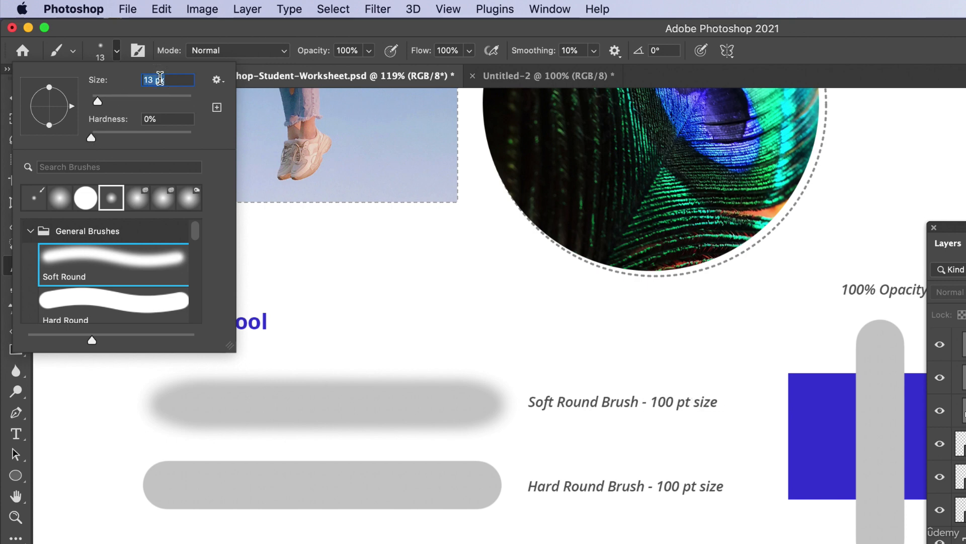
{"action": "type", "text": "100"}
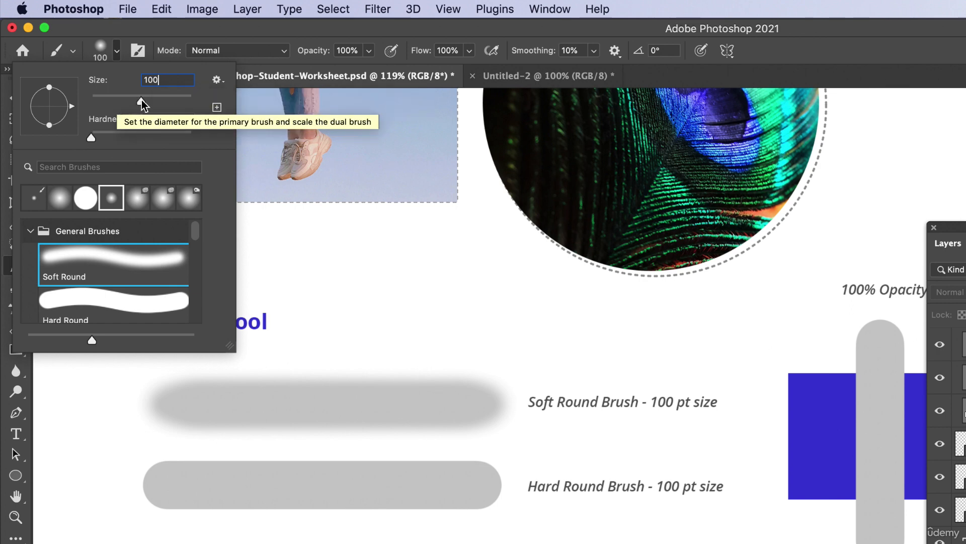
{"action": "key", "text": "Return"}
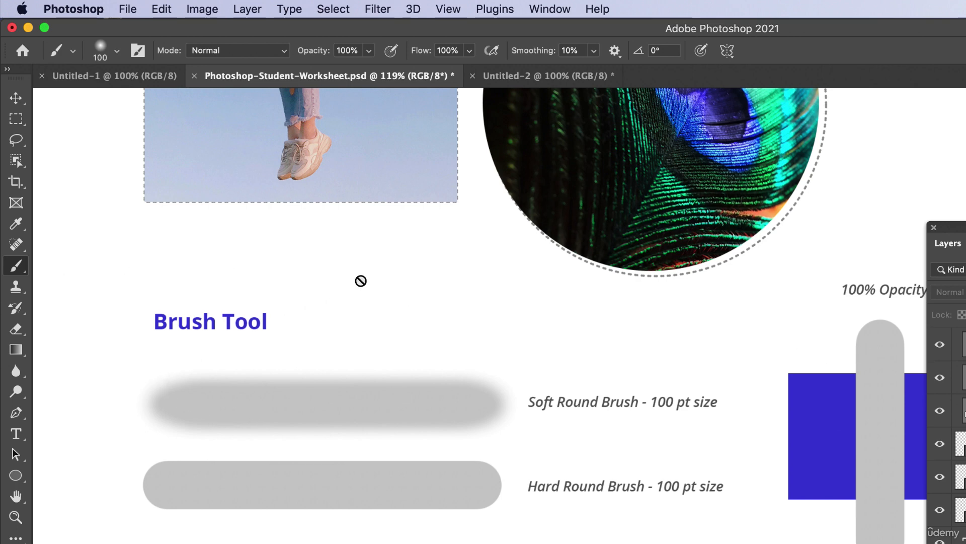
Create a new layer at the top of the layer stack and name it "Soft round brush"
{"action": "left_click", "coordinate": [295, 297]}
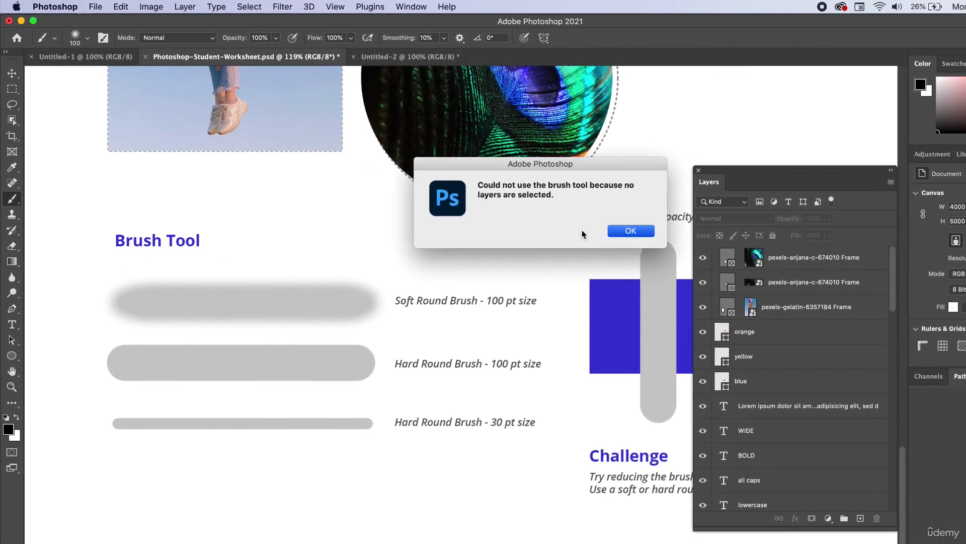
{"action": "left_click", "coordinate": [637, 233]}
{"action": "scroll", "coordinate": [886, 453], "scroll_direction": "up", "scroll_amount": 1}
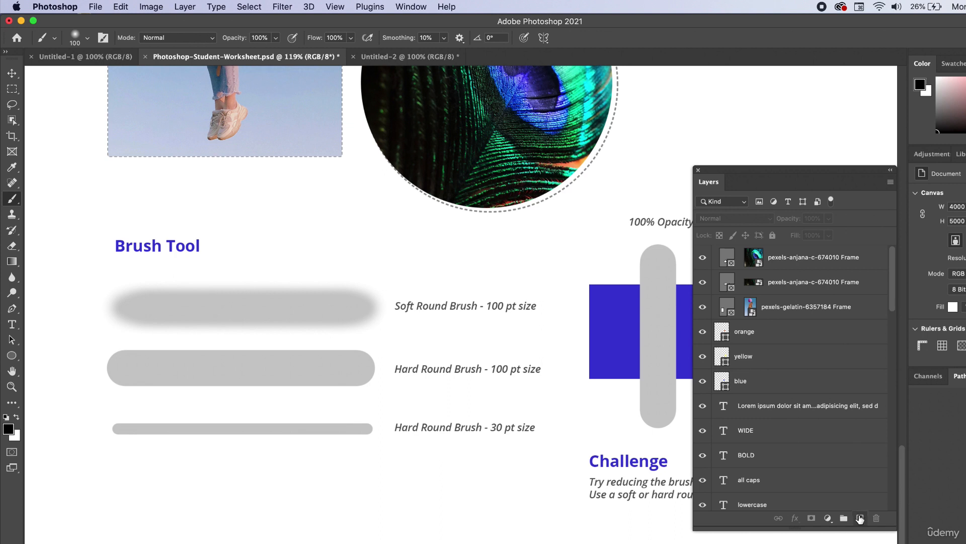
{"action": "left_click", "coordinate": [860, 519]}
{"action": "double_click", "coordinate": [753, 257]}
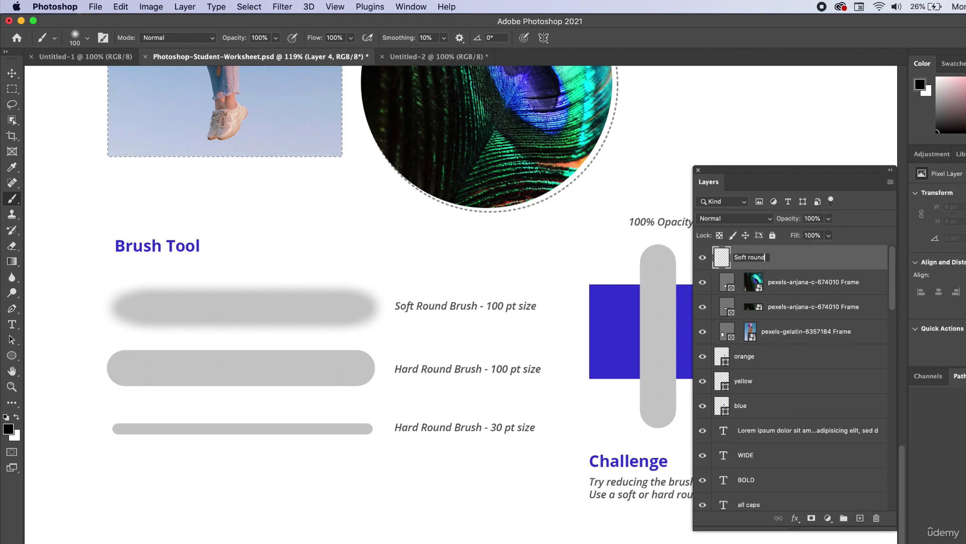
{"action": "type", "text": "Soft round brush"}
{"action": "key", "text": "Return"}
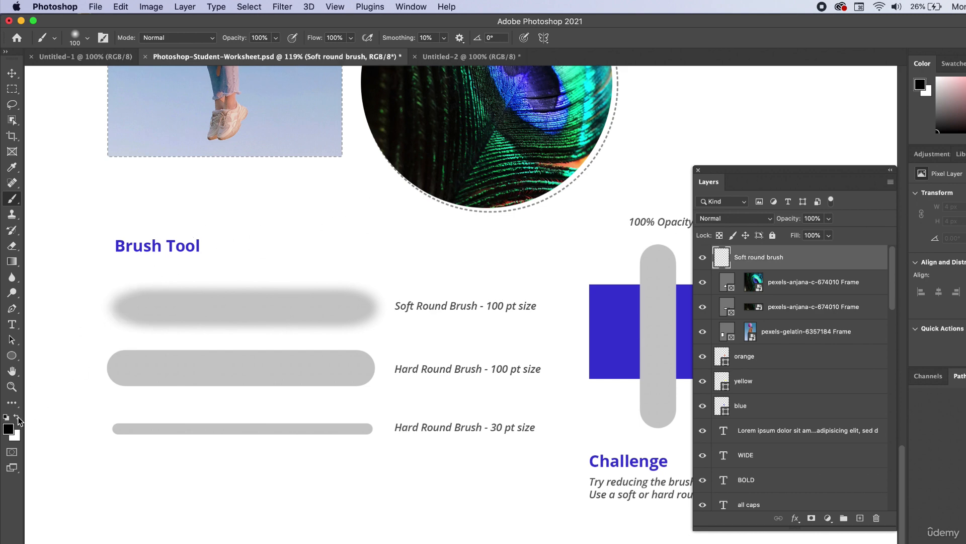
Change the foreground color to a vivid blue, #2207f2
{"action": "left_click", "coordinate": [7, 429]}
{"action": "left_click_drag", "start_coordinate": [520, 235], "coordinate": [649, 155]}
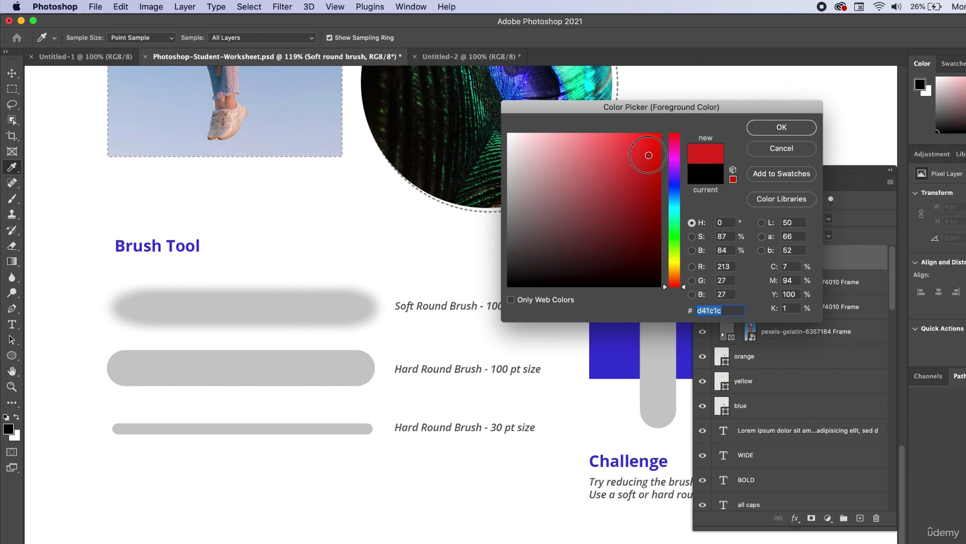
{"action": "left_click", "coordinate": [674, 184]}
{"action": "left_click", "coordinate": [767, 129]}
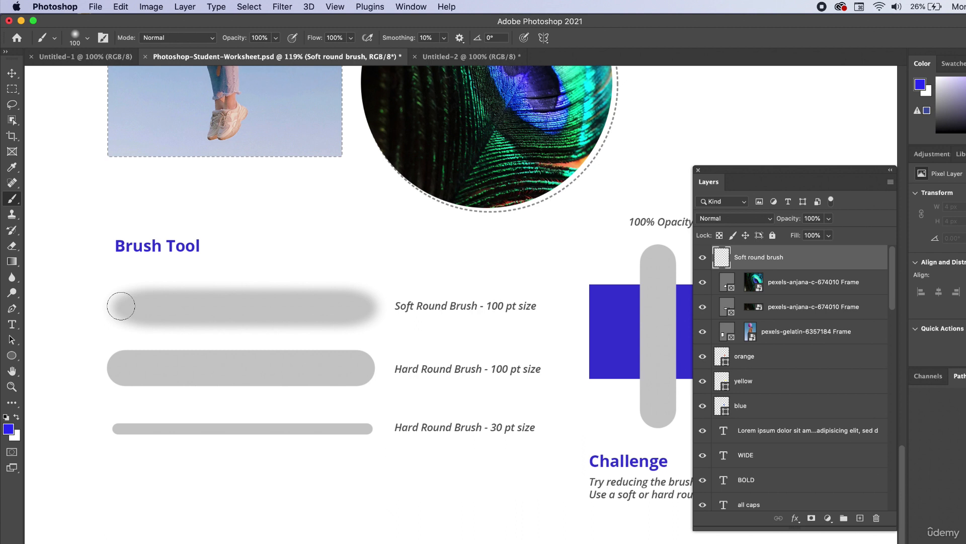
{"action": "left_click_drag", "start_coordinate": [121, 306], "coordinate": [370, 303]}
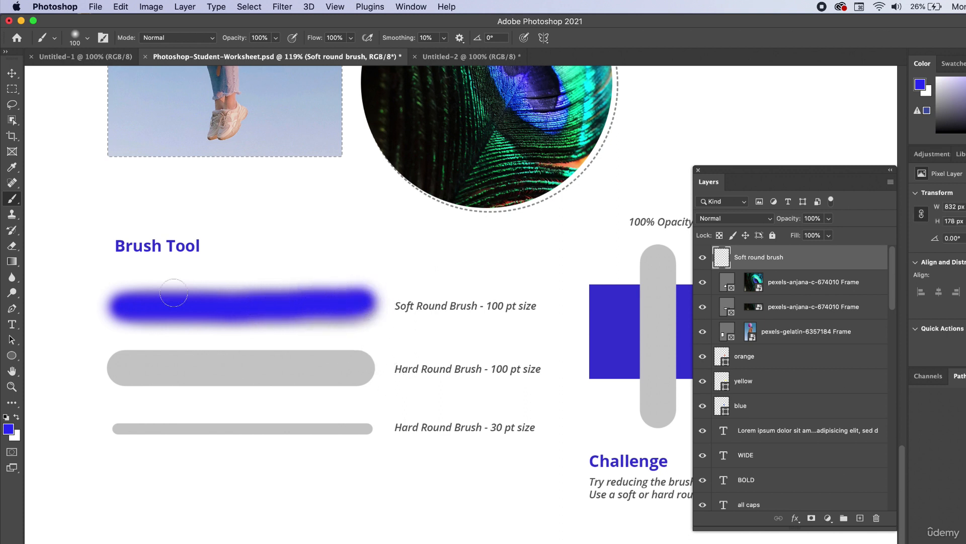
{"action": "key", "text": "super+z"}
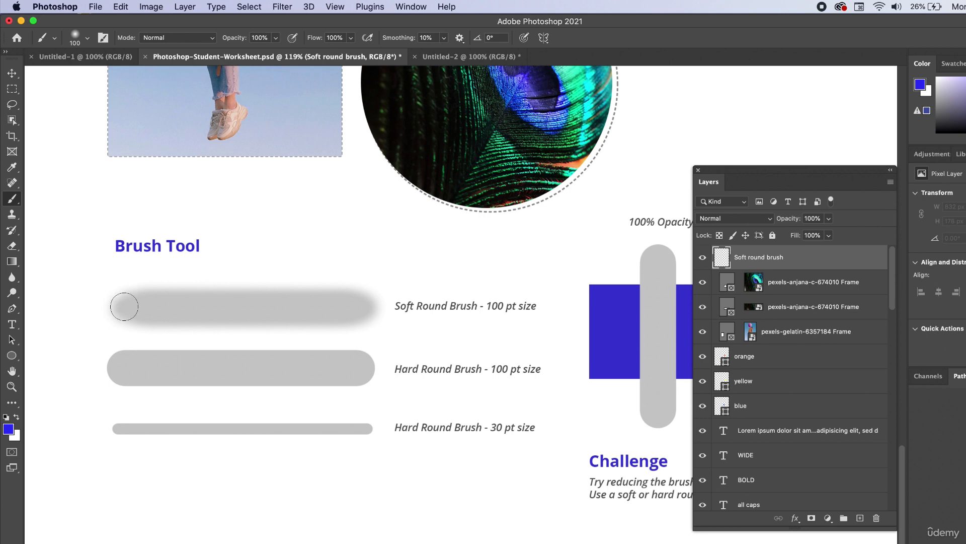
{"action": "mouse_move", "coordinate": [123, 307]}
{"action": "left_mouse_down"}
{"action": "mouse_move", "coordinate": [180, 299]}
{"action": "mouse_move", "coordinate": [258, 308]}
{"action": "mouse_move", "coordinate": [274, 292]}
{"action": "mouse_move", "coordinate": [264, 264]}
{"action": "mouse_move", "coordinate": [272, 253]}
{"action": "mouse_move", "coordinate": [278, 328]}
{"action": "mouse_move", "coordinate": [329, 283]}
{"action": "mouse_move", "coordinate": [410, 302]}
{"action": "left_mouse_up"}
{"action": "left_click_drag", "start_coordinate": [146, 315], "coordinate": [205, 320]}
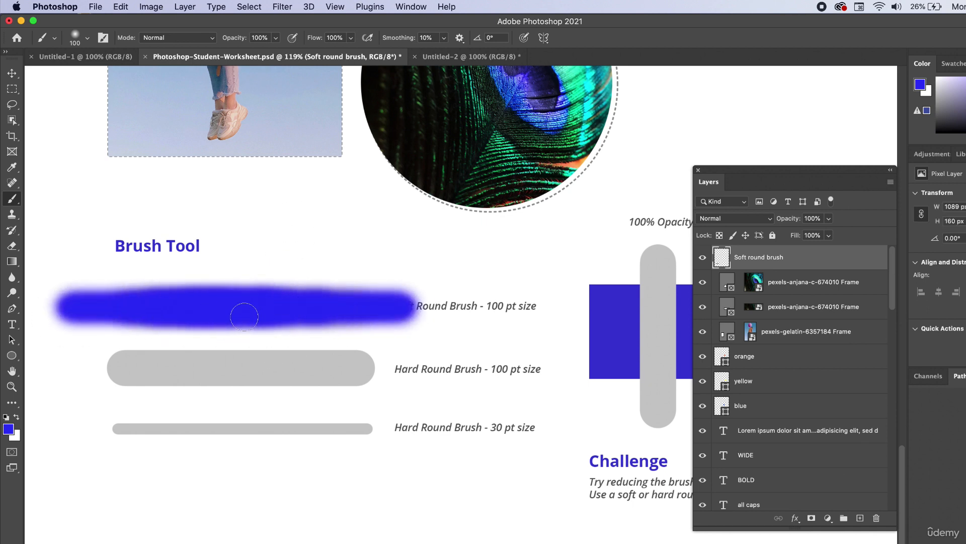
{"action": "key", "text": "super+z"}
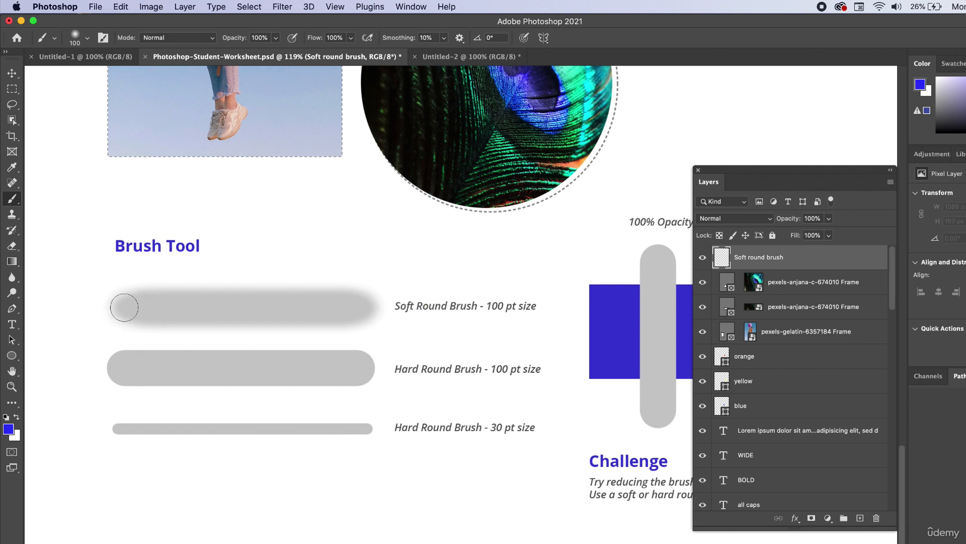
Paint a straight blue stroke over the gray bar labelled "Soft Round Brush - 100 pt size"
{"action": "left_click_drag", "start_coordinate": [124, 307], "coordinate": [361, 304]}
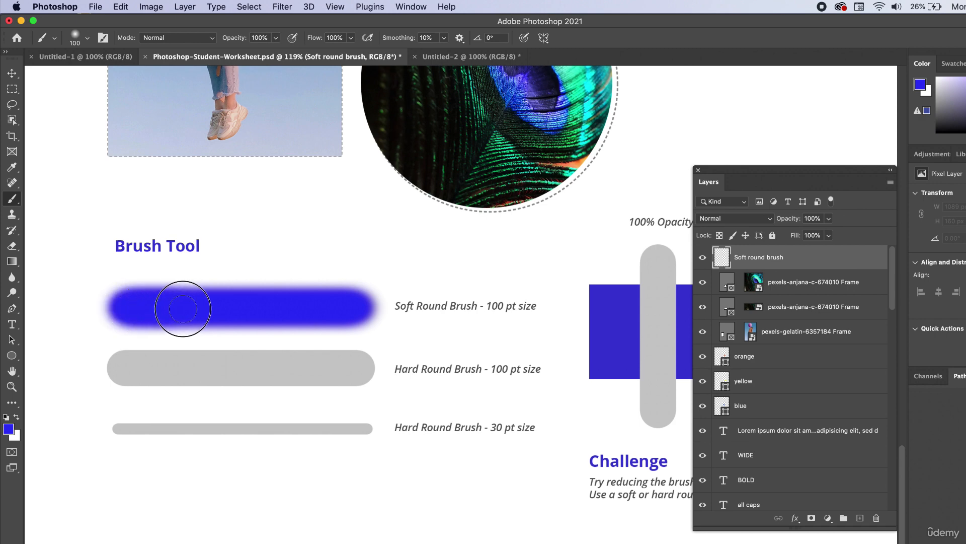
{"action": "left_click_drag", "start_coordinate": [278, 308], "coordinate": [352, 308]}
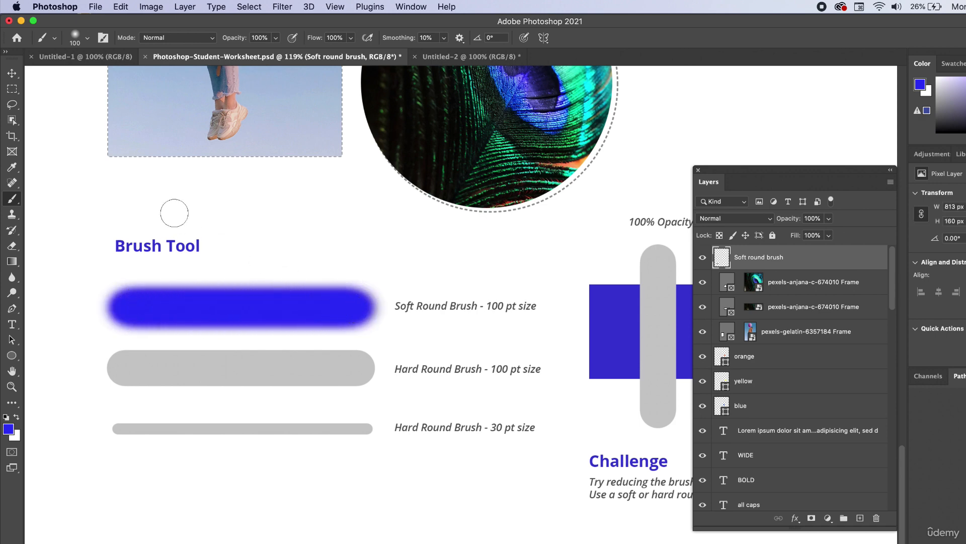
Switch to the Hard Round brush and paint a straight stroke over the "Hard Round Brush - 100 pt size" bar
{"action": "left_click", "coordinate": [89, 40]}
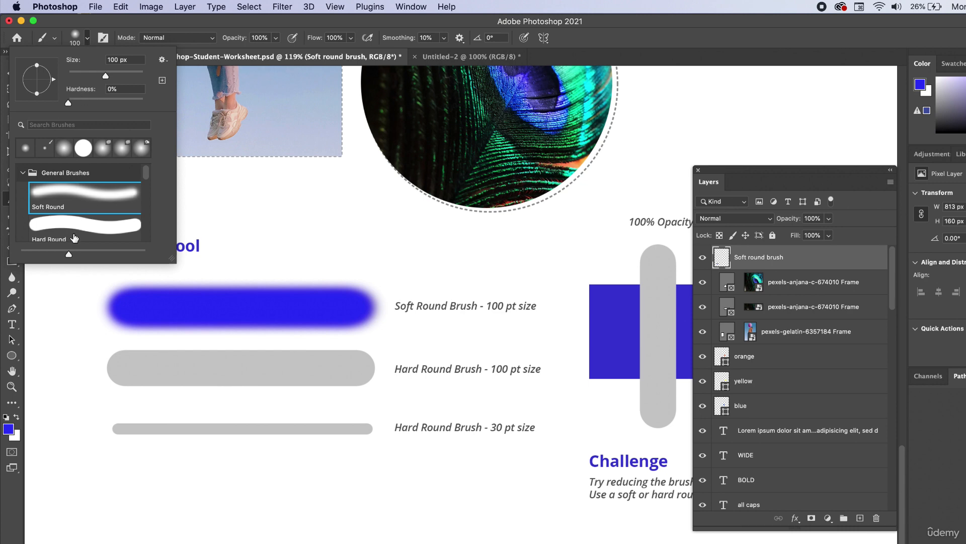
{"action": "left_click", "coordinate": [76, 229]}
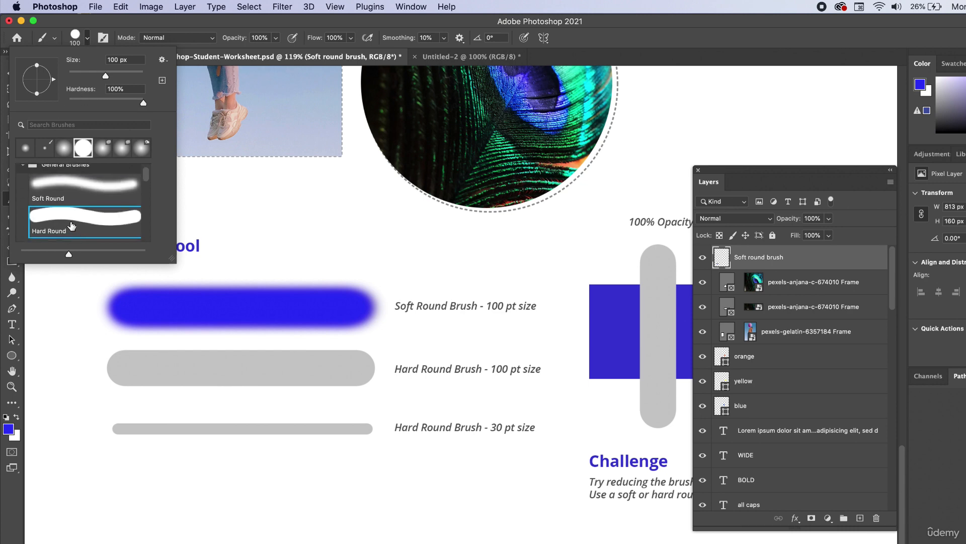
{"action": "key", "text": "Return"}
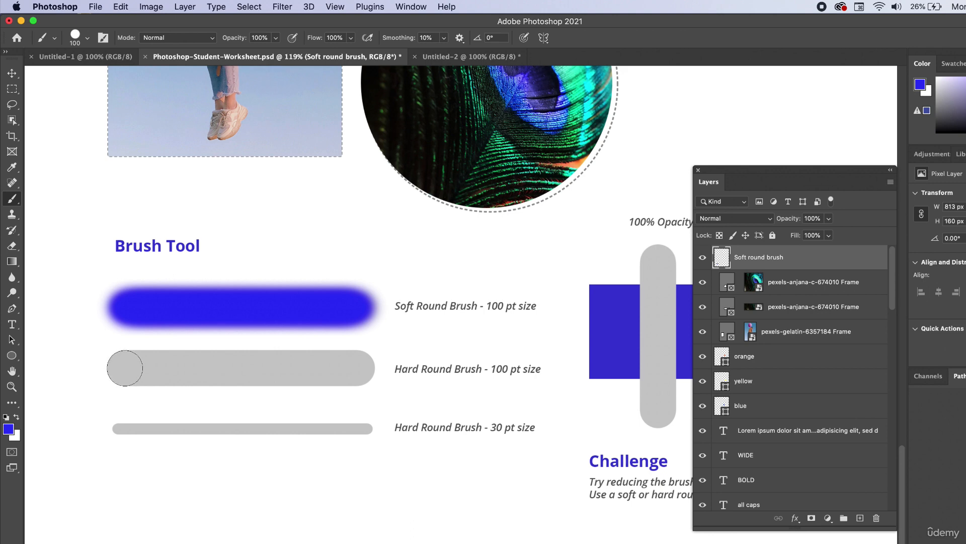
{"action": "mouse_move", "coordinate": [125, 368]}
{"action": "left_mouse_down"}
{"action": "mouse_move", "coordinate": [256, 360]}
{"action": "mouse_move", "coordinate": [358, 370]}
{"action": "left_mouse_up"}
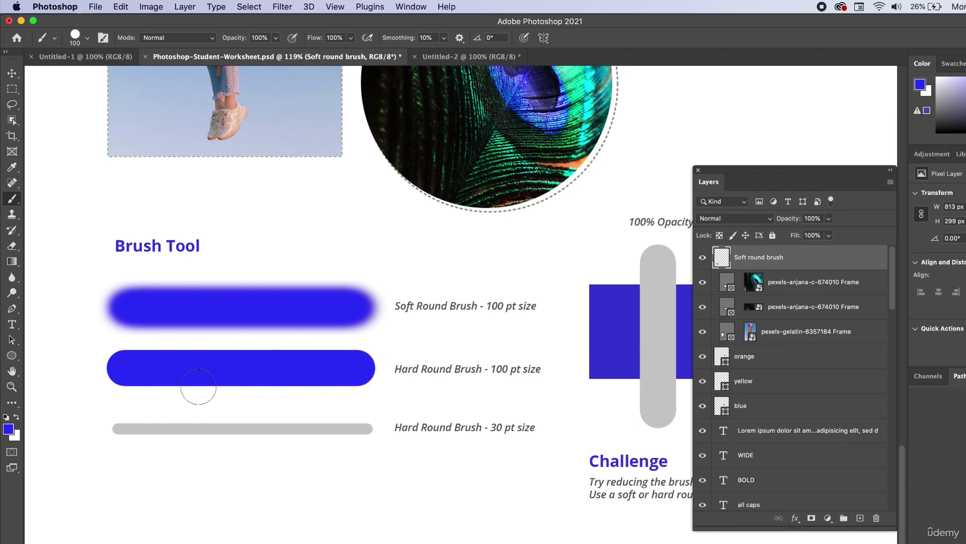
{"action": "left_click_drag", "start_coordinate": [119, 403], "coordinate": [350, 401]}
{"action": "key", "text": "super+z"}
{"action": "mouse_move", "coordinate": [128, 481]}
{"action": "left_mouse_down"}
{"action": "mouse_move", "coordinate": [218, 470]}
{"action": "mouse_move", "coordinate": [346, 492]}
{"action": "mouse_move", "coordinate": [479, 498]}
{"action": "mouse_move", "coordinate": [506, 483]}
{"action": "left_mouse_up"}
{"action": "key", "text": "super+z"}
Set the brush size to 30 px and paint a straight stroke over the "Hard Round Brush - 30 pt size" bar
{"action": "left_click", "coordinate": [87, 37]}
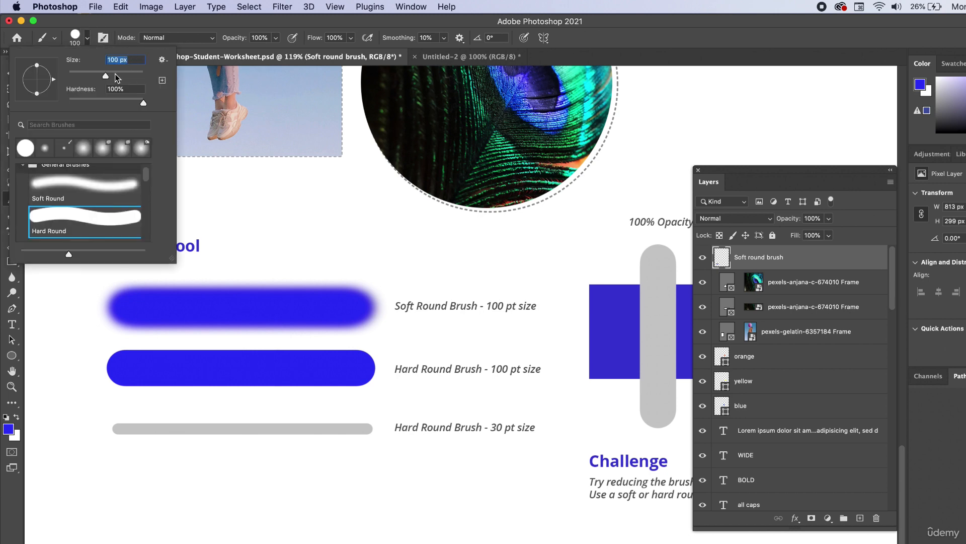
{"action": "left_click_drag", "start_coordinate": [105, 75], "coordinate": [100, 77]}
{"action": "type", "text": "30"}
{"action": "key", "text": "Return"}
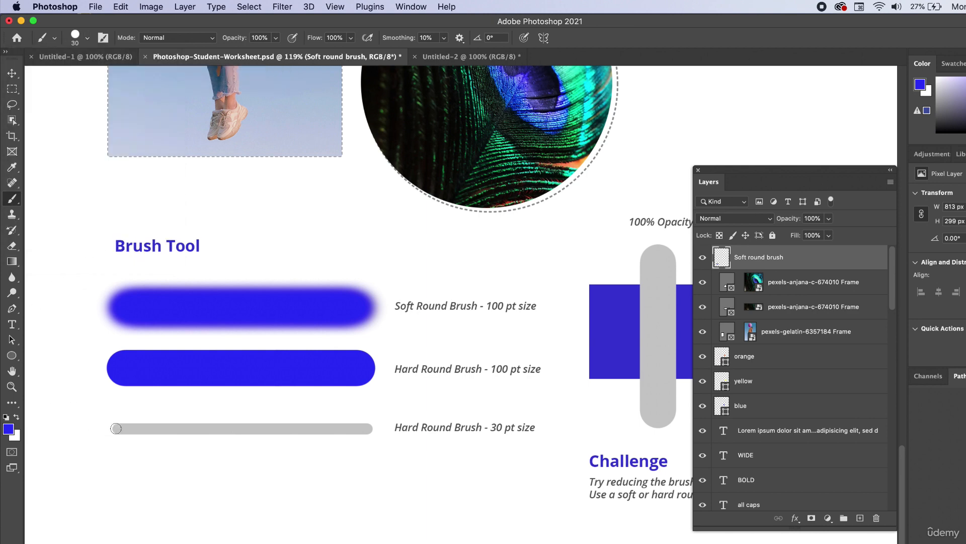
{"action": "scroll", "coordinate": [118, 428], "scroll_direction": "up", "scroll_amount": 4}
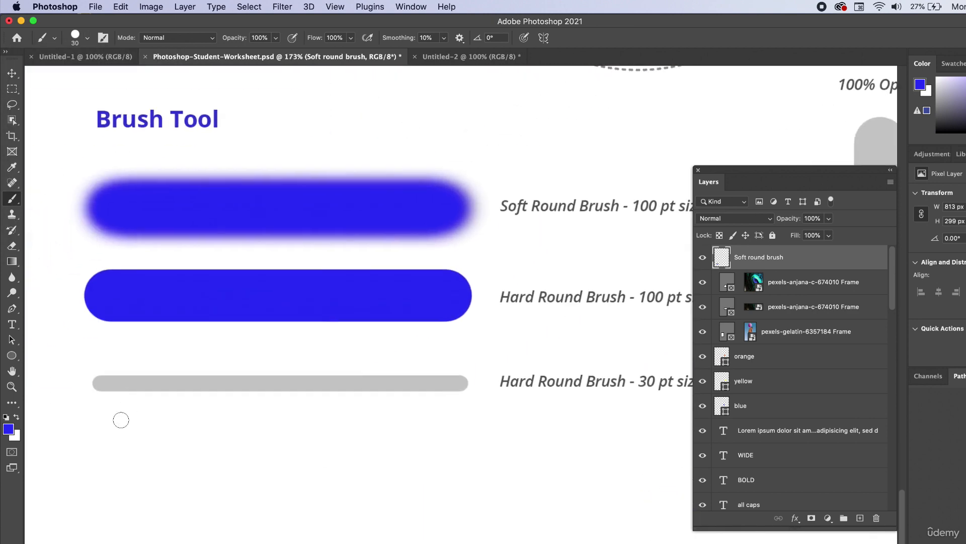
{"action": "left_click", "coordinate": [101, 383]}
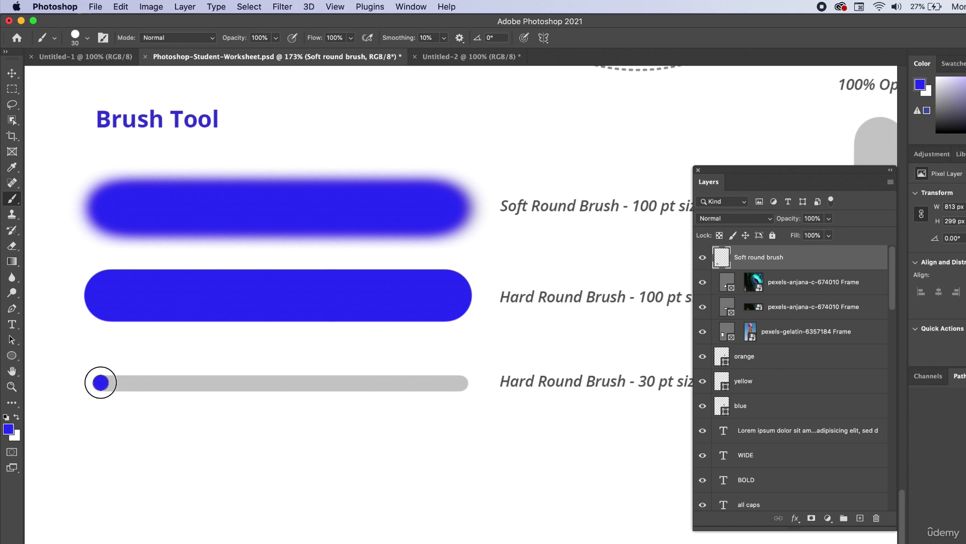
{"action": "left_click_drag", "start_coordinate": [100, 383], "coordinate": [462, 388]}
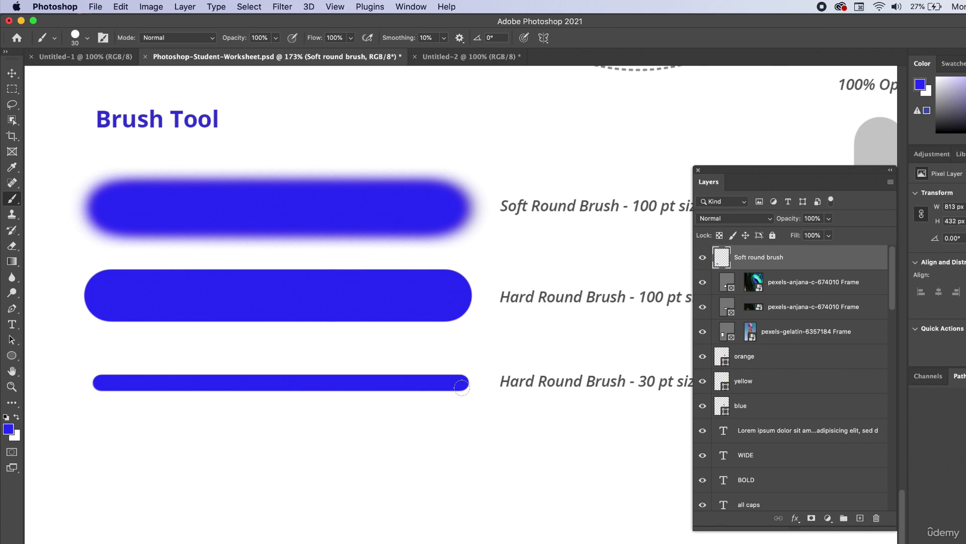
Bring the brush opacity exercise into view and move the Layers panel clear of its opacity labels
{"action": "scroll", "coordinate": [363, 309], "scroll_direction": "down", "scroll_amount": 3}
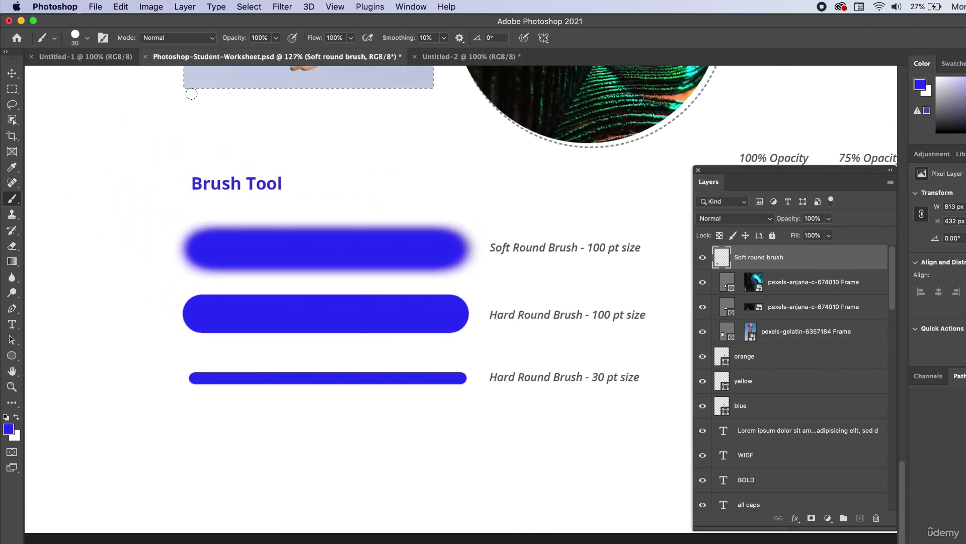
{"action": "scroll", "coordinate": [305, 293], "scroll_direction": "down", "scroll_amount": 3}
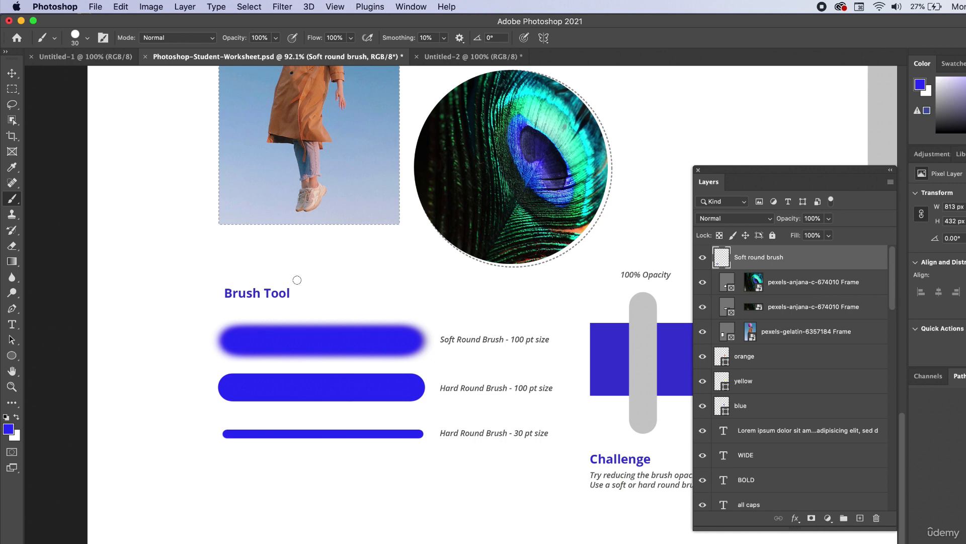
{"action": "scroll", "coordinate": [296, 280], "scroll_direction": "right", "scroll_amount": 3}
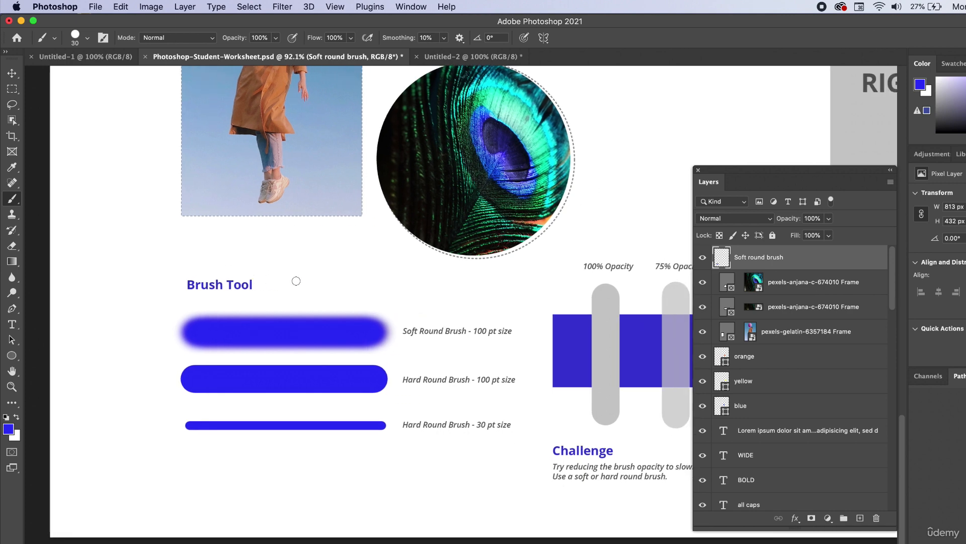
{"action": "scroll", "coordinate": [304, 287], "scroll_direction": "right", "scroll_amount": 10}
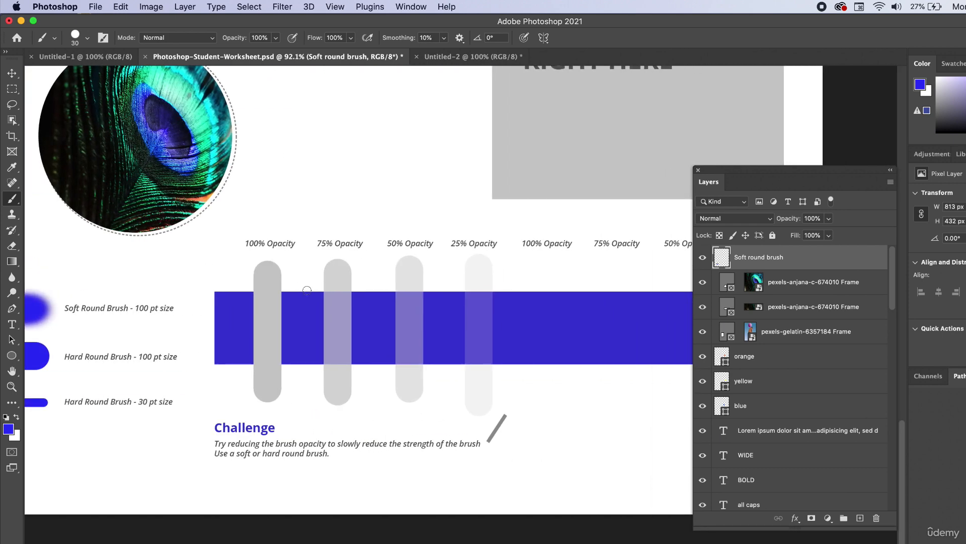
{"action": "scroll", "coordinate": [256, 342], "scroll_direction": "up", "scroll_amount": 3}
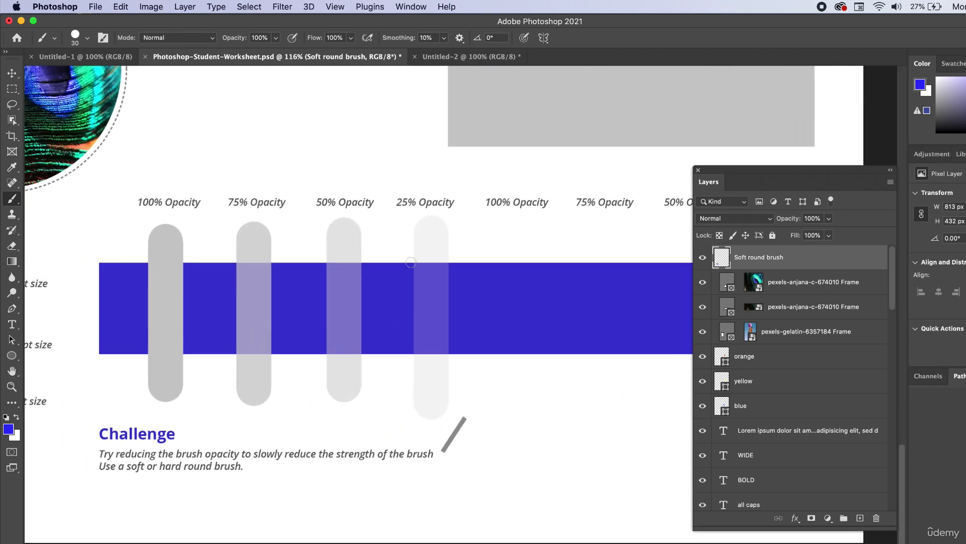
{"action": "left_click_drag", "start_coordinate": [726, 173], "coordinate": [879, 223]}
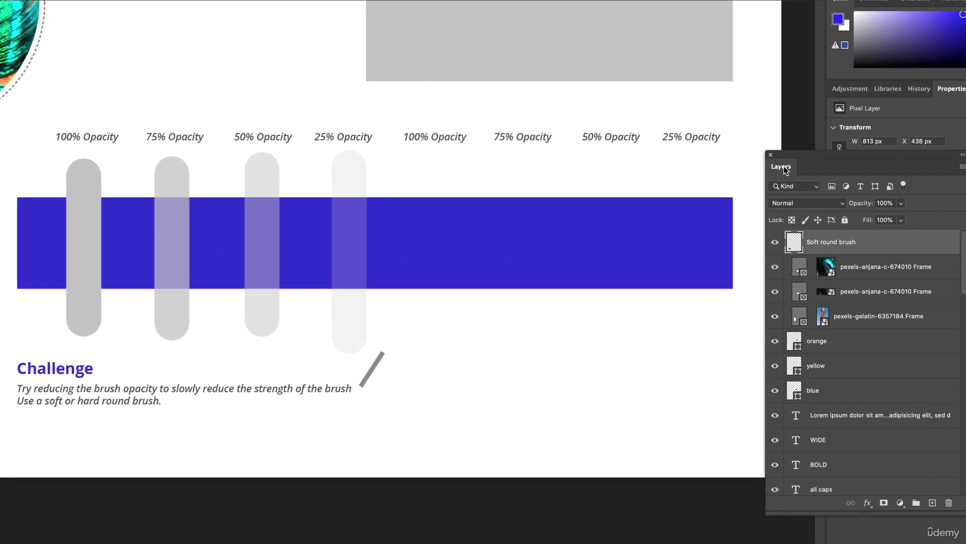
Set the hard round brush size to 100 px
{"action": "left_click", "coordinate": [901, 202]}
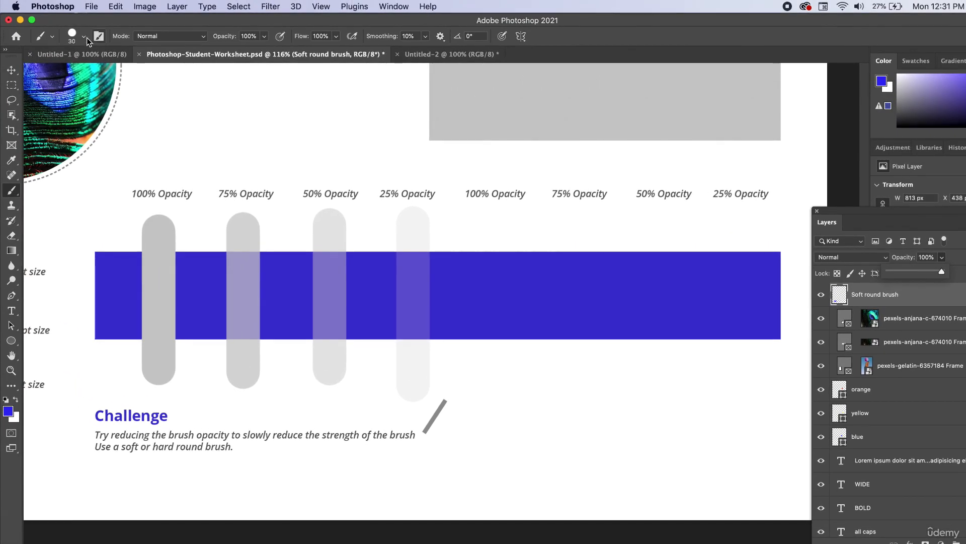
{"action": "left_click", "coordinate": [84, 37]}
{"action": "double_click", "coordinate": [112, 59]}
{"action": "type", "text": "100"}
{"action": "key", "text": "Return"}
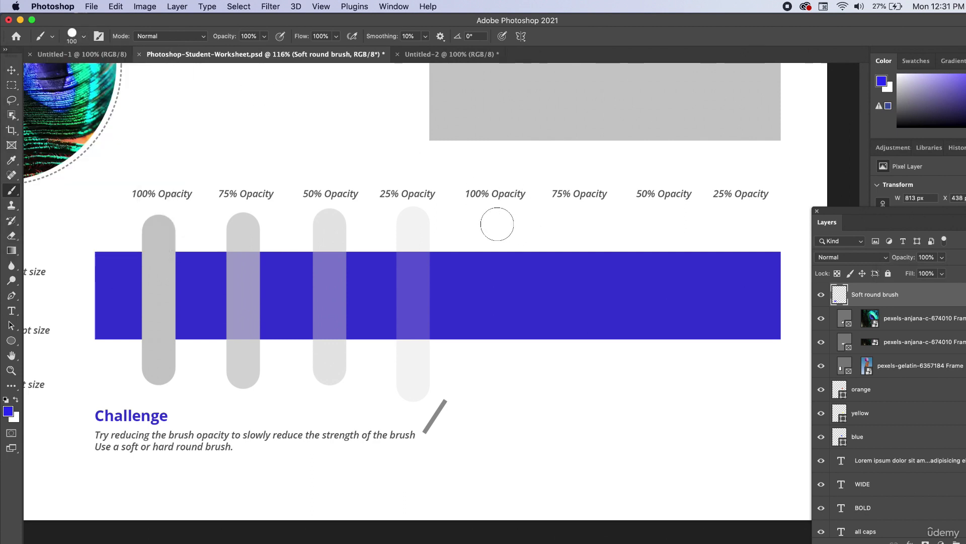
Try a vertical blue stroke below the empty "100% Opacity" label across the blue band, and undo it
{"action": "left_click_drag", "start_coordinate": [498, 224], "coordinate": [498, 386]}
{"action": "key", "text": "super+z"}
Change the foreground colour to orange and paint a vertical stroke below the empty "100% Opacity" label across the blue band
{"action": "left_click", "coordinate": [8, 411]}
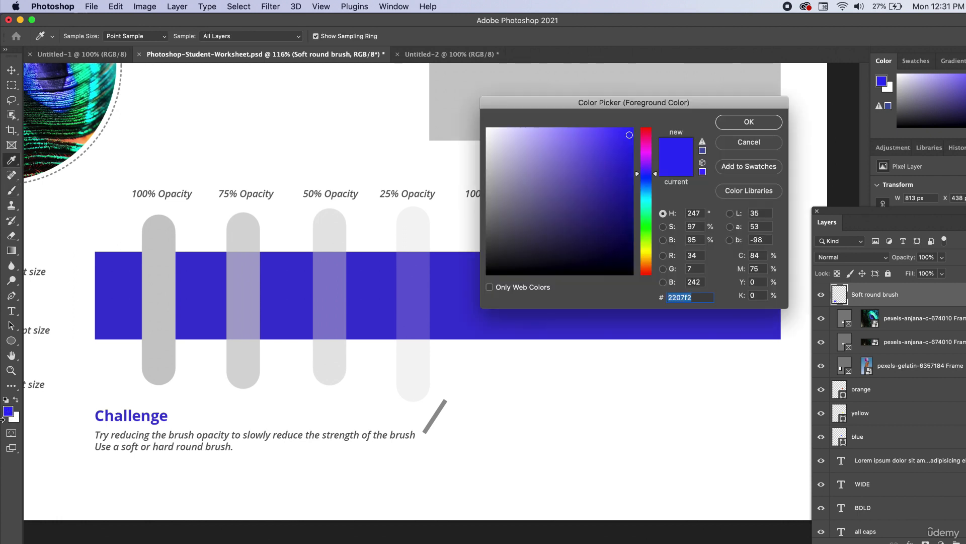
{"action": "left_click_drag", "start_coordinate": [649, 146], "coordinate": [657, 134]}
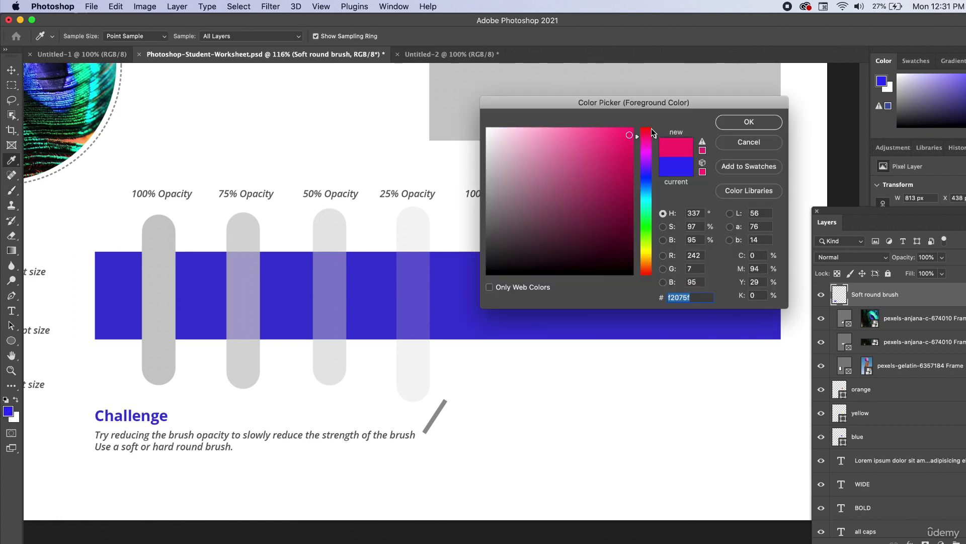
{"action": "left_click", "coordinate": [649, 267]}
{"action": "left_click", "coordinate": [726, 121]}
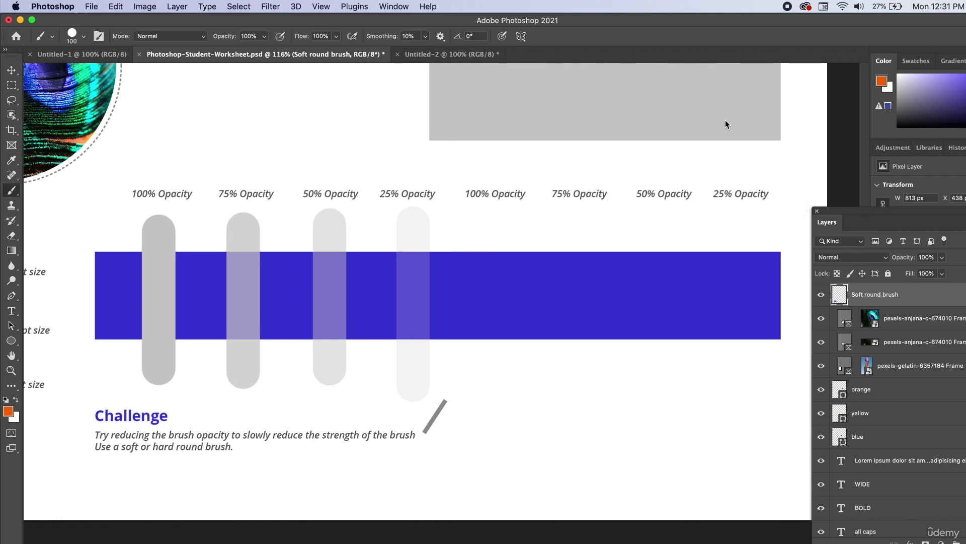
{"action": "left_click", "coordinate": [489, 225]}
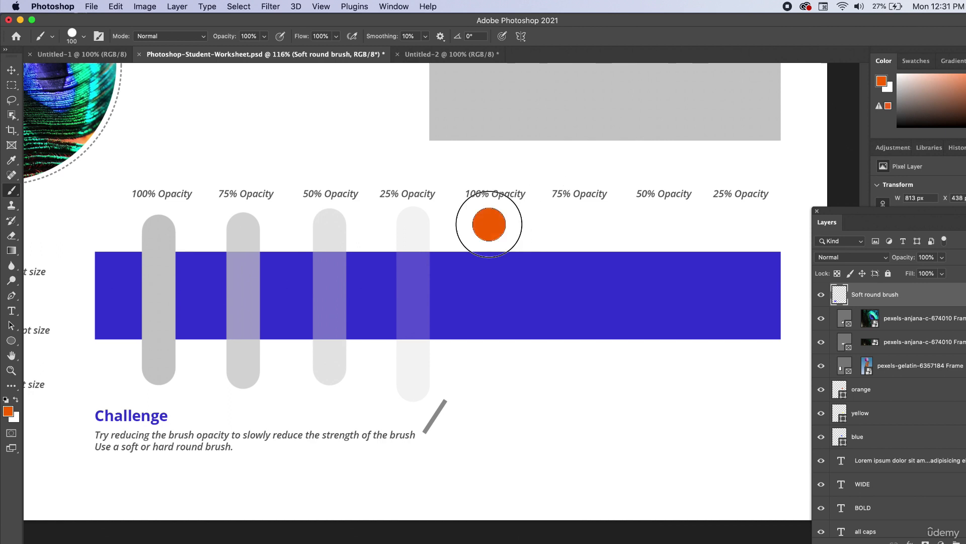
{"action": "left_click_drag", "start_coordinate": [489, 225], "coordinate": [489, 378]}
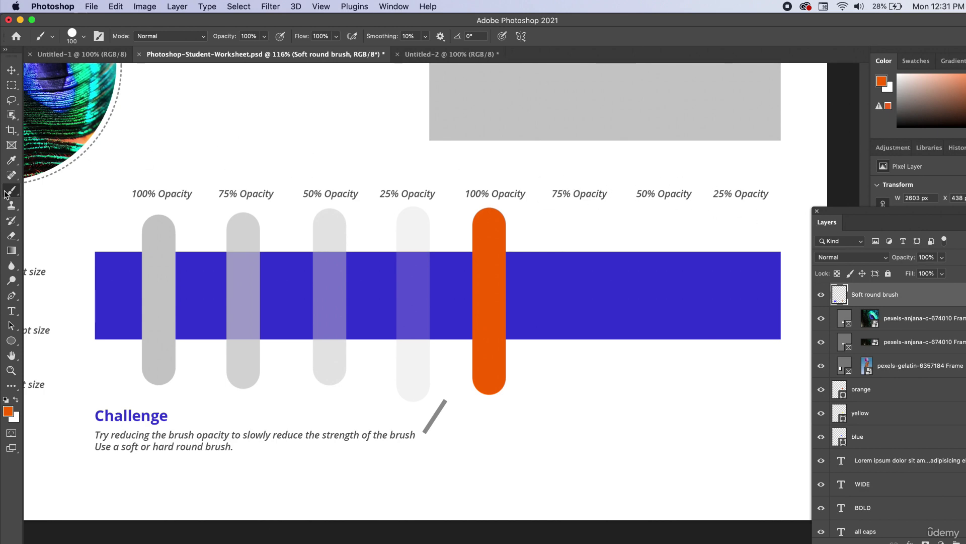
Try a second orange stroke on the same layer with the layer opacity lowered to 76%, and undo both
{"action": "mouse_move", "coordinate": [579, 225]}
{"action": "left_mouse_down"}
{"action": "mouse_move", "coordinate": [583, 259]}
{"action": "mouse_move", "coordinate": [550, 319]}
{"action": "mouse_move", "coordinate": [551, 361]}
{"action": "left_mouse_up"}
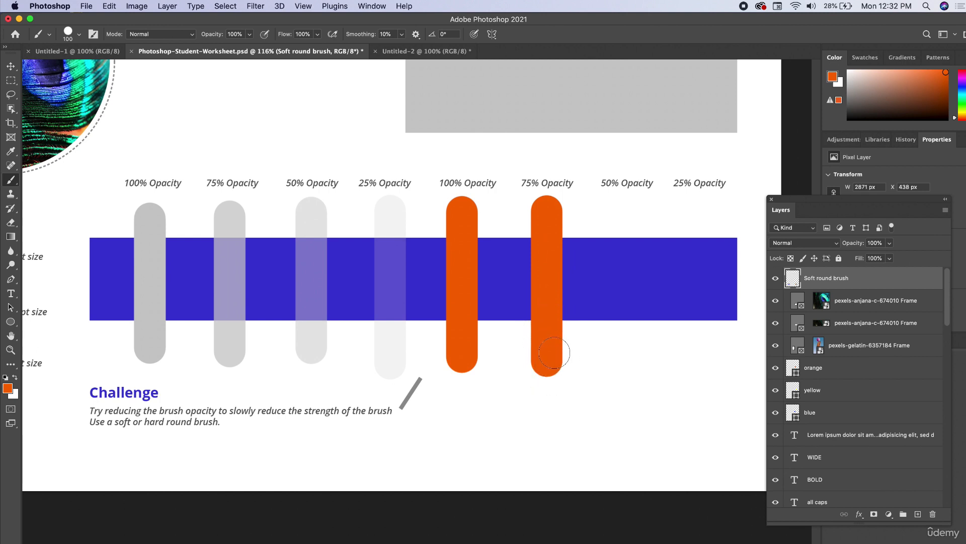
{"action": "left_click", "coordinate": [776, 279]}
{"action": "left_click", "coordinate": [890, 243]}
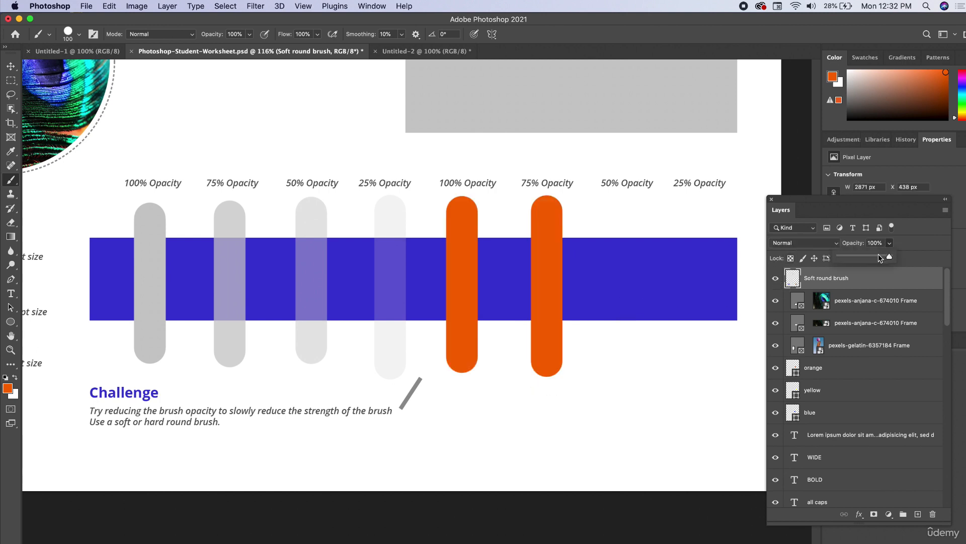
{"action": "left_click_drag", "start_coordinate": [891, 256], "coordinate": [879, 259]}
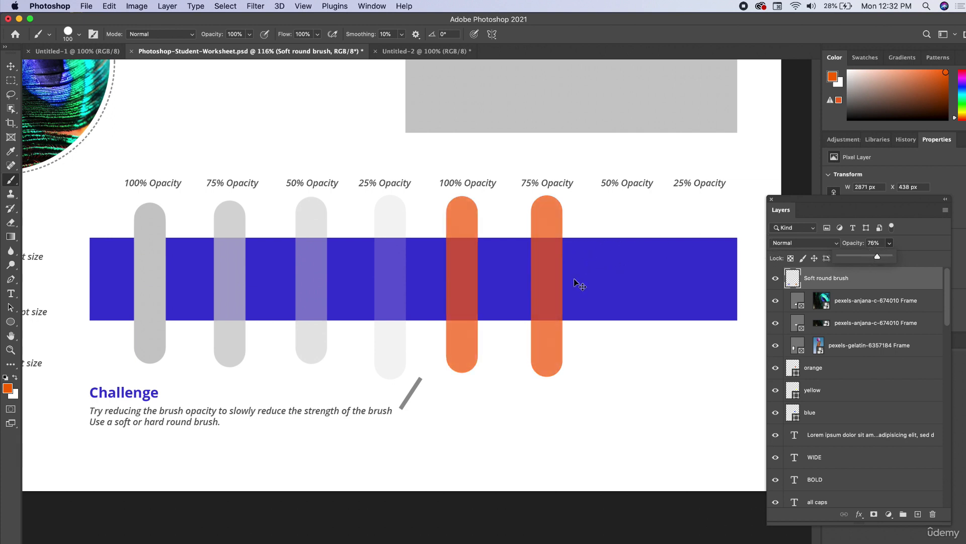
{"action": "left_click", "coordinate": [857, 284]}
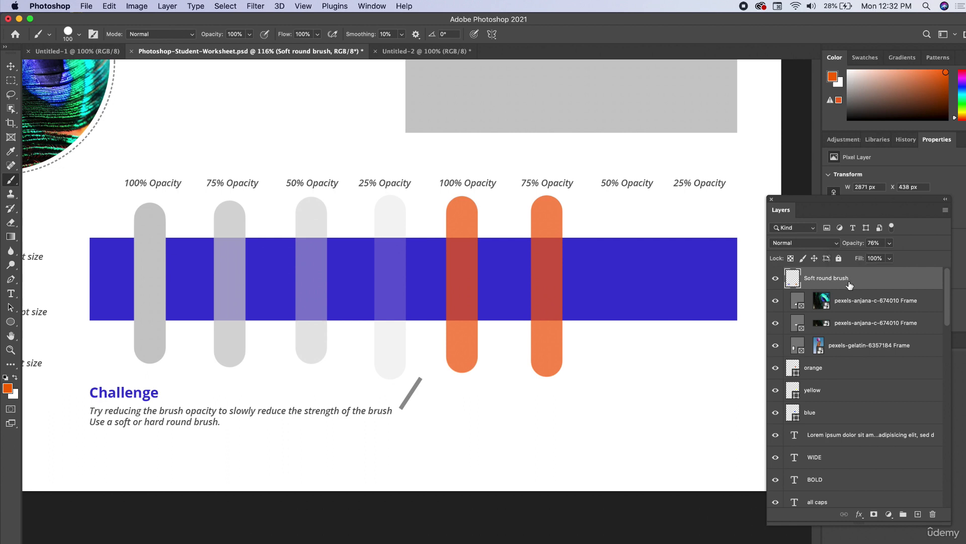
{"action": "key", "text": "super+z"}
{"action": "key", "text": "super+z"}
{"action": "key", "text": "super+z"}
{"action": "key", "text": "shift+super+z"}
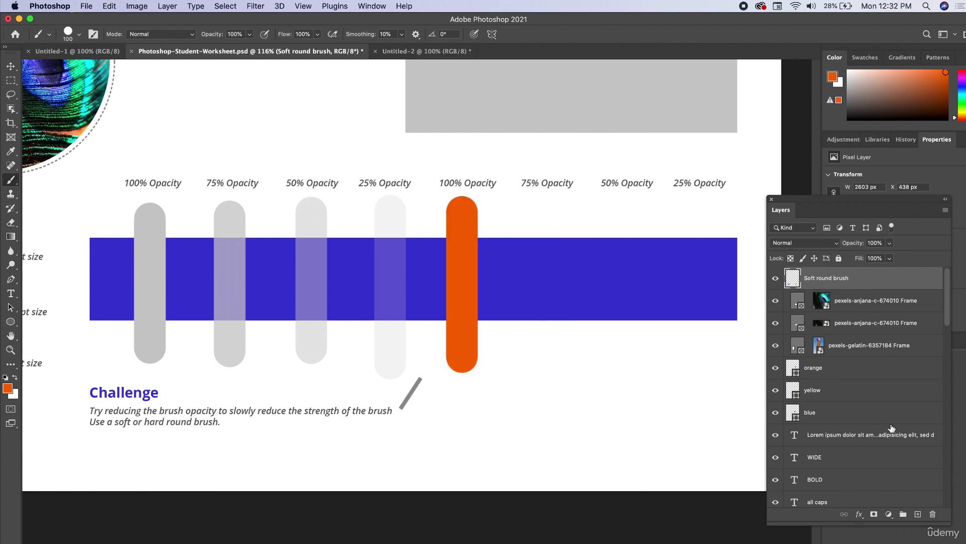
Paint an orange vertical stroke below the empty "75% Opacity" label on a new layer and set that layer's opacity to 75%
{"action": "left_click", "coordinate": [918, 514]}
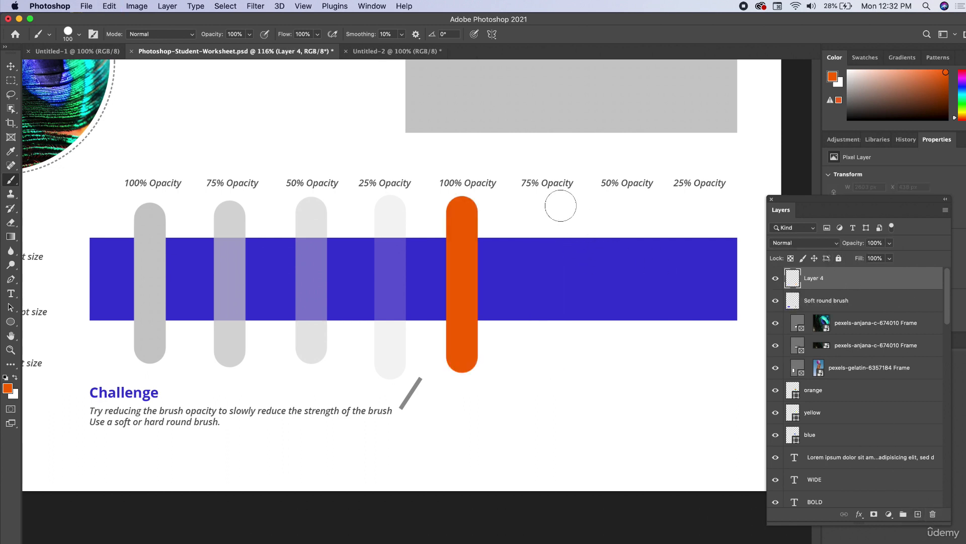
{"action": "left_click_drag", "start_coordinate": [546, 211], "coordinate": [546, 360]}
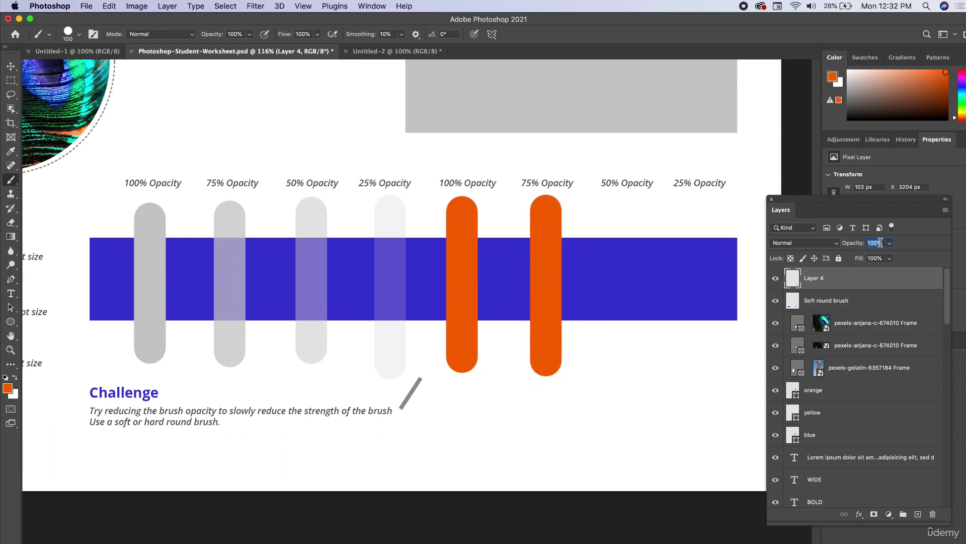
{"action": "type", "text": "75"}
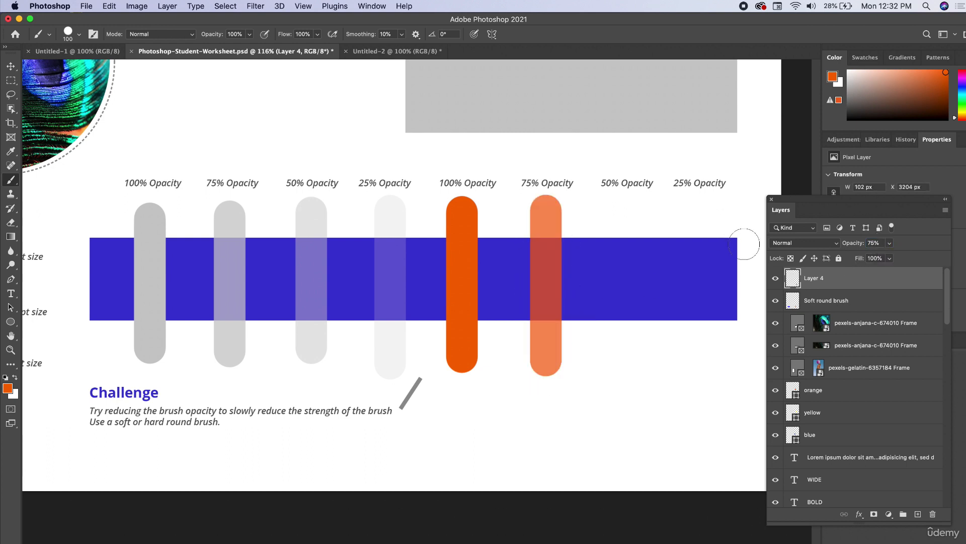
Add another layer, paint the orange stroke below the empty "50% Opacity" label, and set the layer's opacity to 50%
{"action": "left_click", "coordinate": [918, 514]}
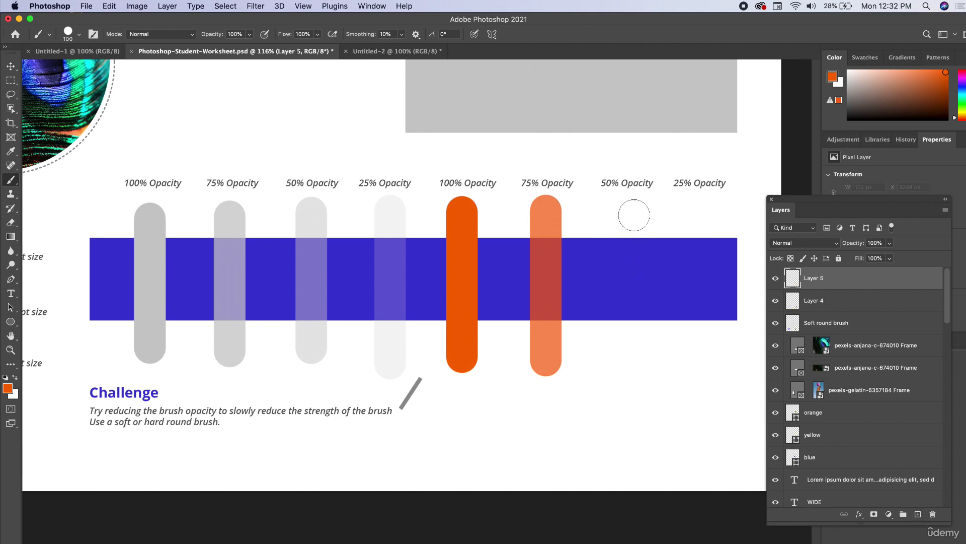
{"action": "left_click_drag", "start_coordinate": [626, 211], "coordinate": [621, 361]}
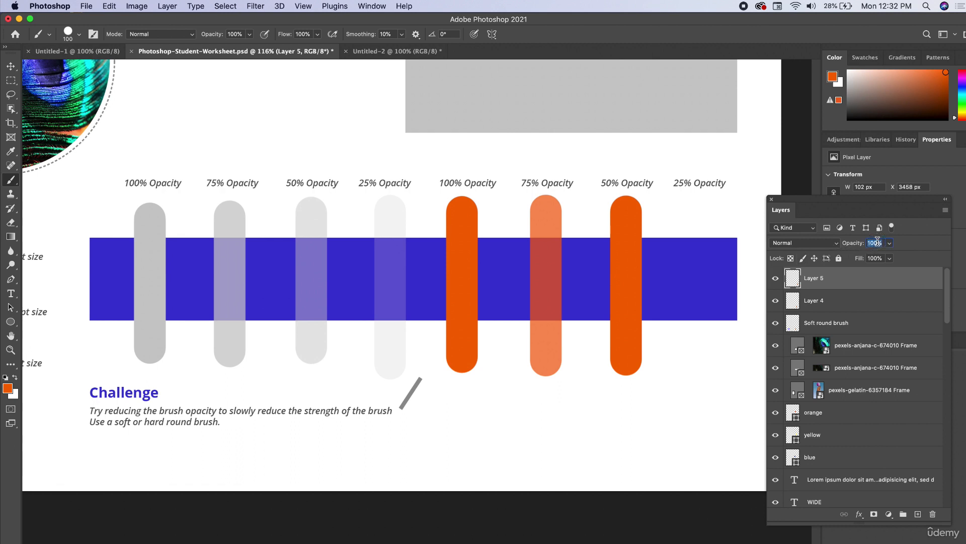
{"action": "type", "text": "50"}
{"action": "key", "text": "Return"}
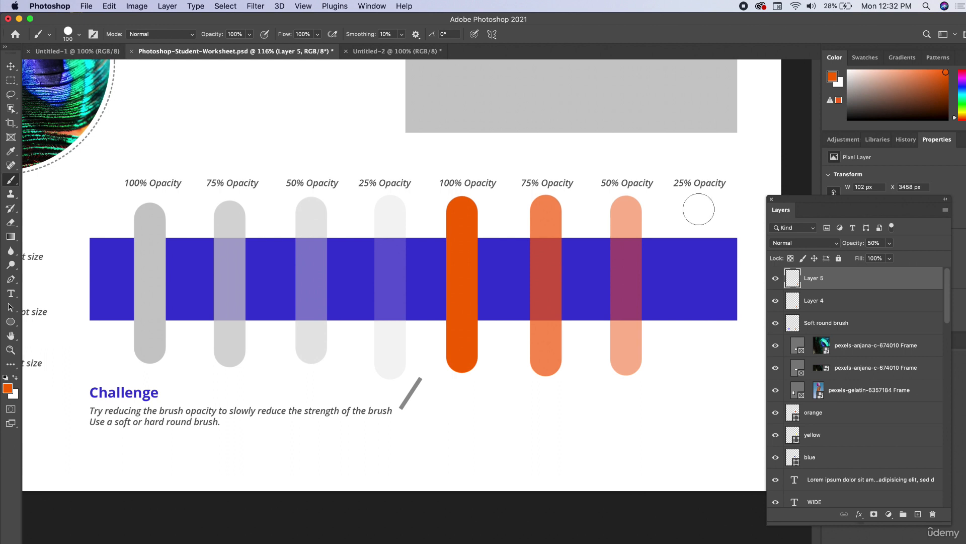
On a further new layer, paint the orange stroke below the empty "25% Opacity" label and set the layer's opacity to 25%
{"action": "left_click", "coordinate": [918, 514]}
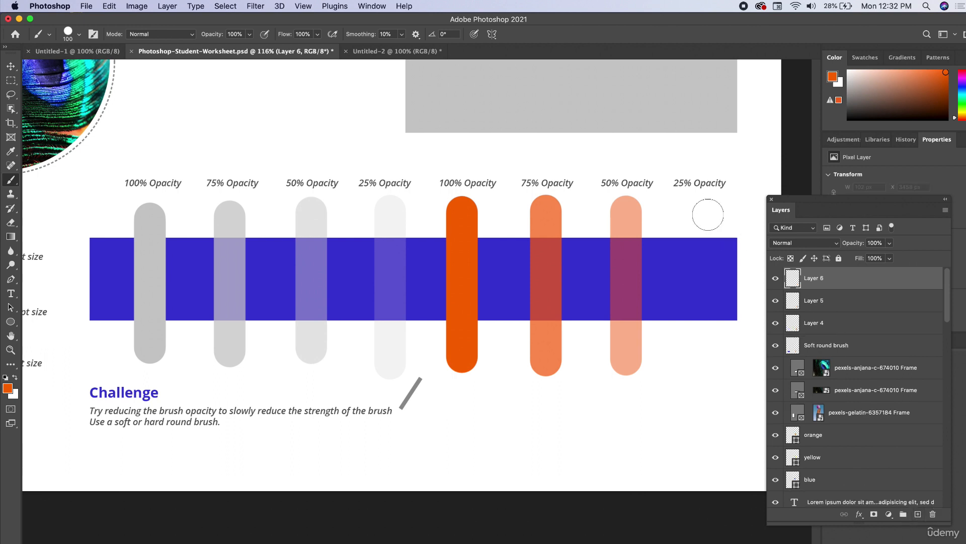
{"action": "left_click", "coordinate": [700, 214]}
{"action": "left_click_drag", "start_coordinate": [702, 233], "coordinate": [699, 371]}
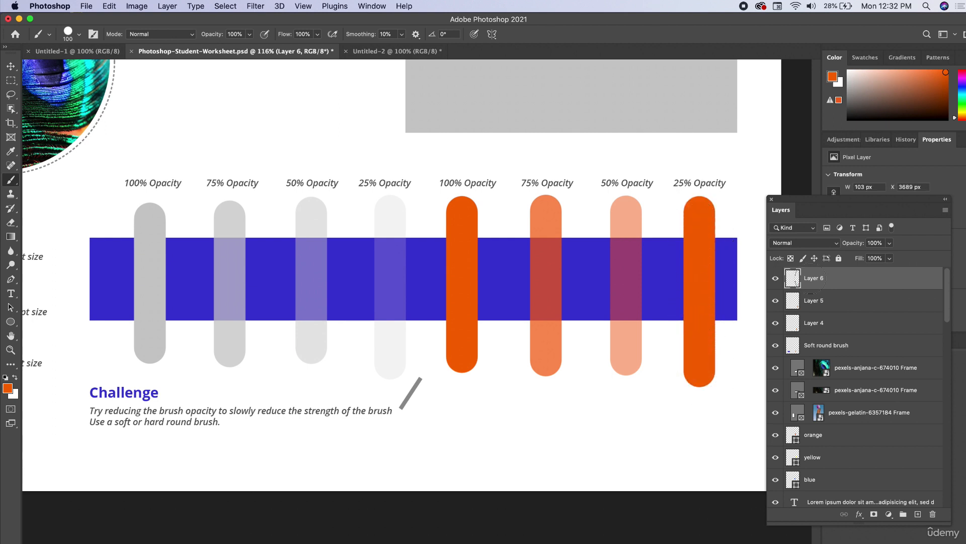
{"action": "type", "text": "25"}
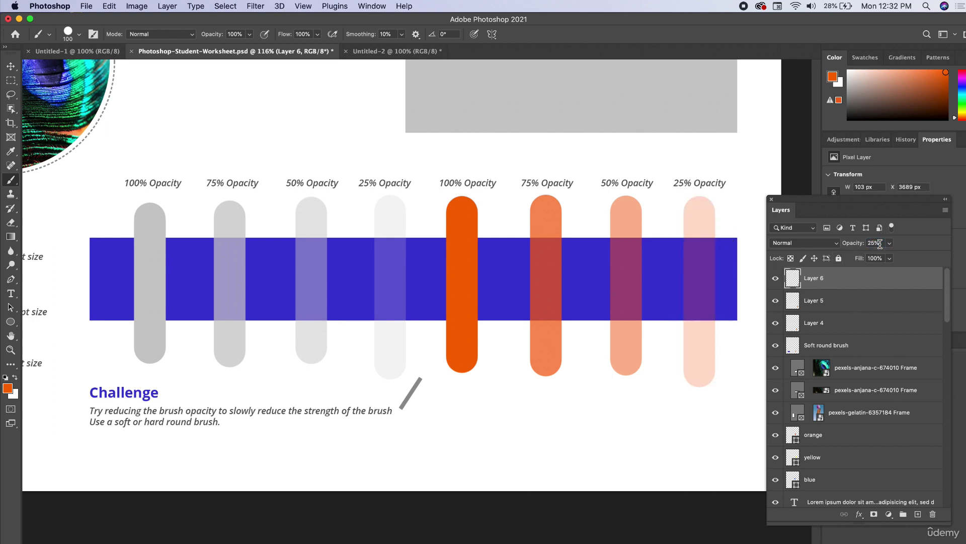
Deselect all layers and review the finished opacity strokes and the rest of the worksheet
{"action": "left_click", "coordinate": [10, 66]}
{"action": "left_click", "coordinate": [513, 186]}
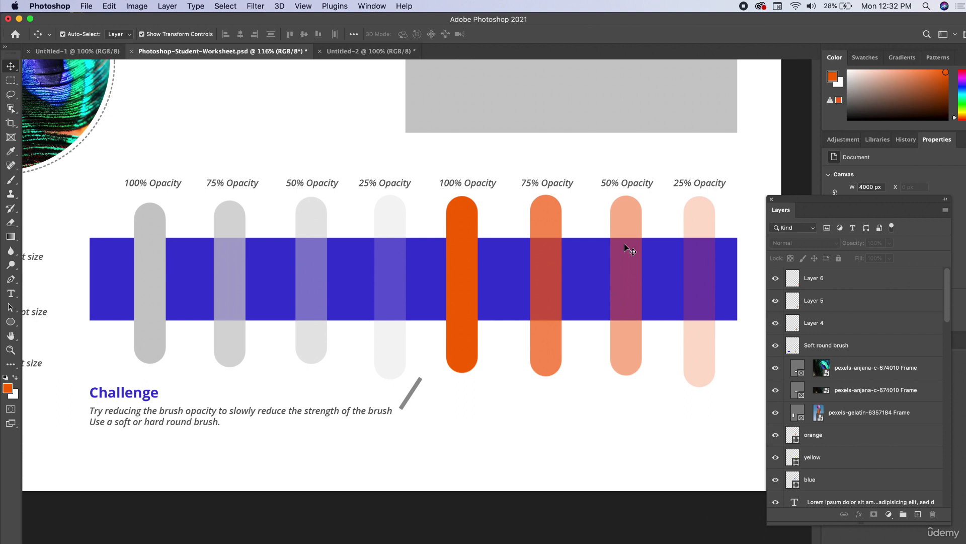
{"action": "scroll", "coordinate": [450, 323], "scroll_direction": "down", "scroll_amount": 5}
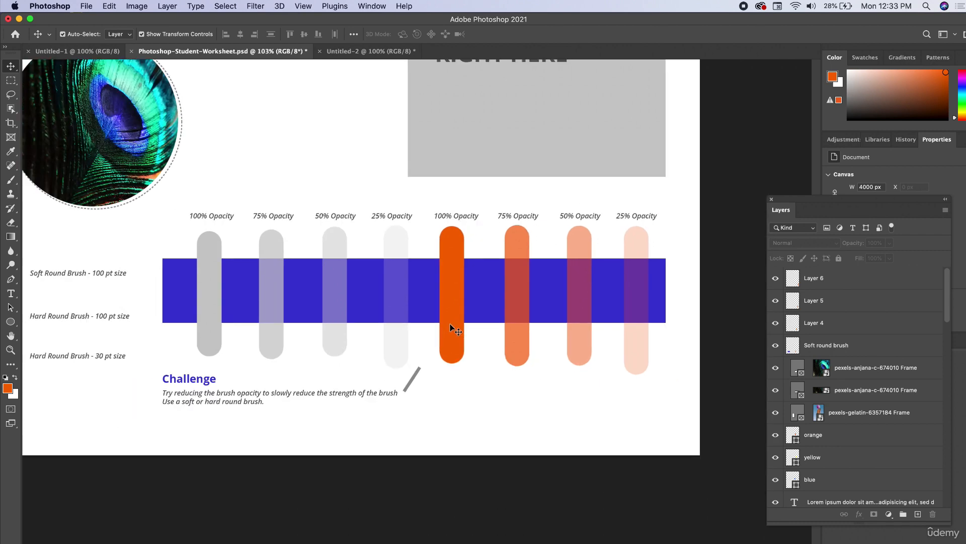
{"action": "scroll", "coordinate": [452, 323], "scroll_direction": "up", "scroll_amount": 4}
{"action": "scroll", "coordinate": [456, 312], "scroll_direction": "down", "scroll_amount": 2}
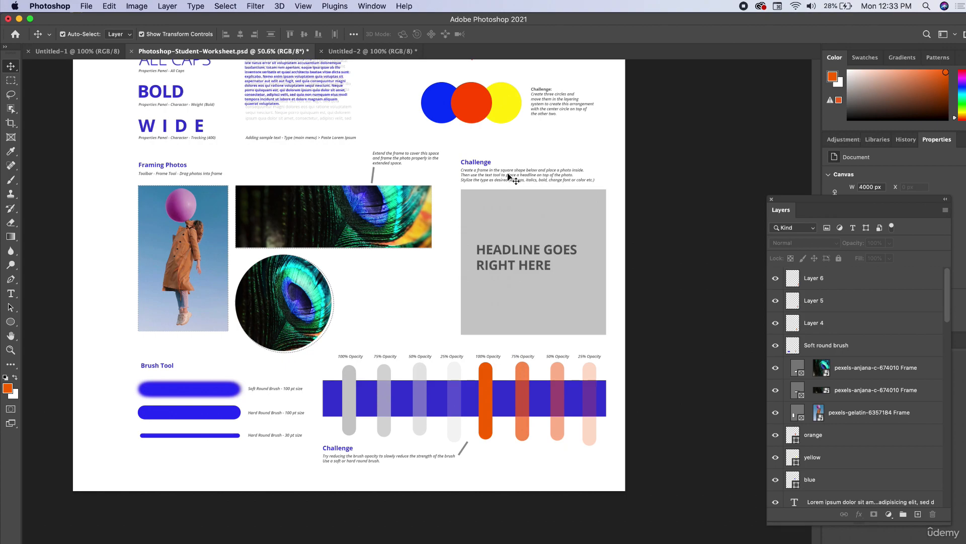
{"action": "scroll", "coordinate": [507, 175], "scroll_direction": "up", "scroll_amount": 2}
{"action": "scroll", "coordinate": [486, 176], "scroll_direction": "down", "scroll_amount": 3}
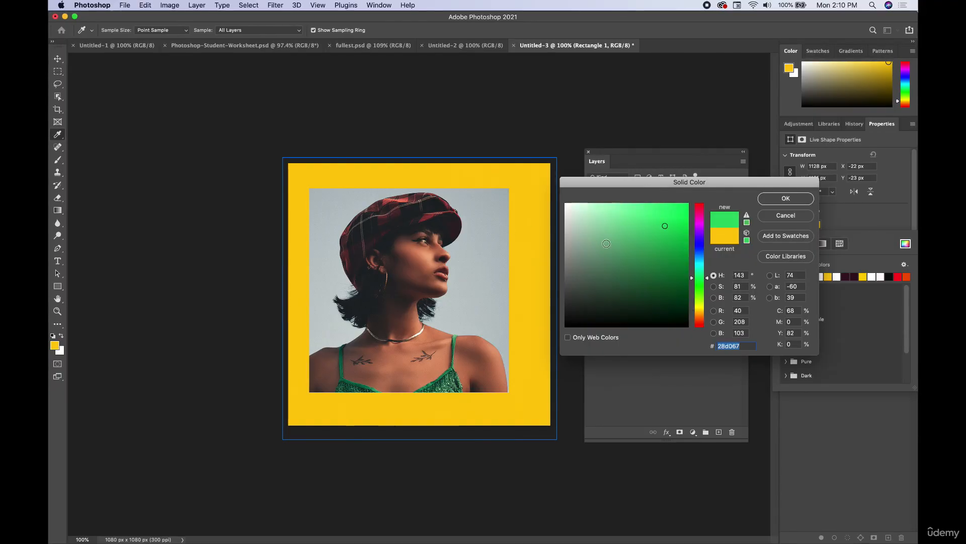
{"action": "left_click", "coordinate": [483, 251]}
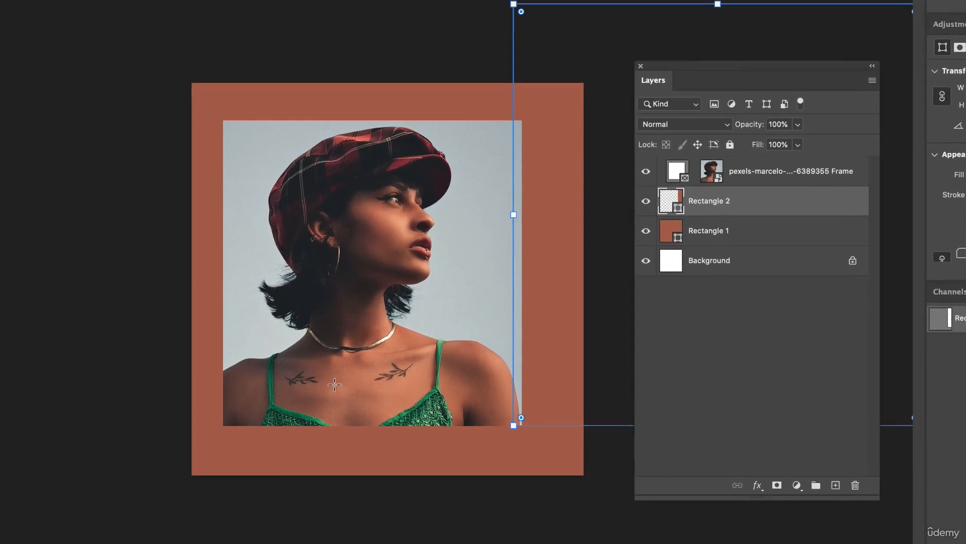
Add a text layer reading "live life to the" above the framed portrait layer
{"action": "left_click", "coordinate": [695, 231]}
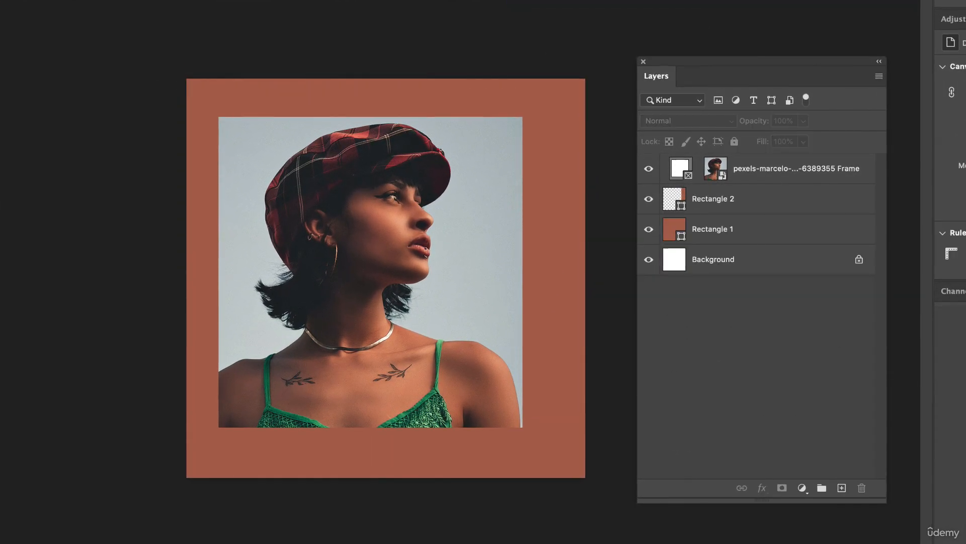
{"action": "left_click", "coordinate": [289, 455]}
{"action": "type", "text": "."}
{"action": "scroll", "coordinate": [951, 171], "scroll_direction": "down", "scroll_amount": 2}
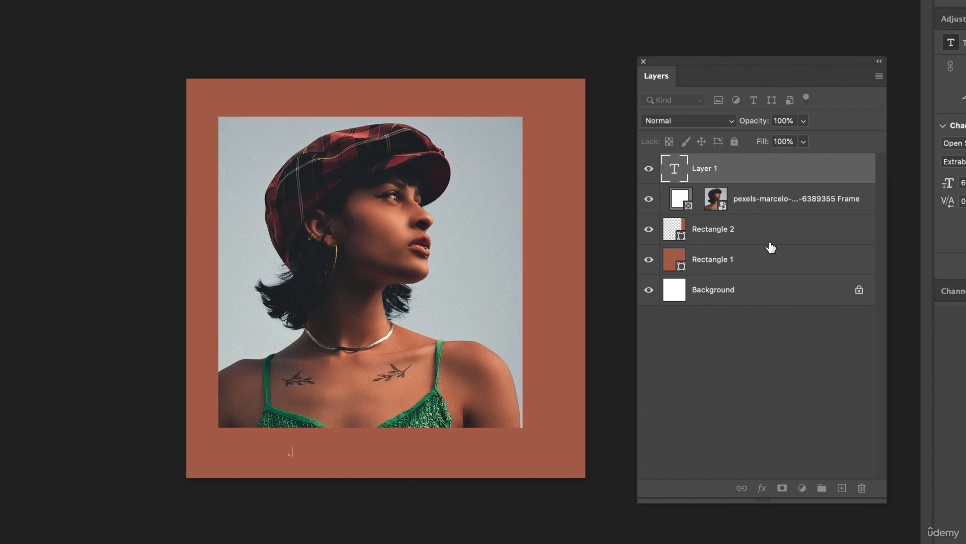
{"action": "type", "text": "live life to the"}
Position the text line over the lower part of the portrait and duplicate it below with the wording "fullest"
{"action": "left_click_drag", "start_coordinate": [401, 393], "coordinate": [418, 393]}
{"action": "left_click_drag", "start_coordinate": [422, 377], "coordinate": [422, 411]}
{"action": "double_click", "coordinate": [681, 168]}
{"action": "type", "text": "fullest"}
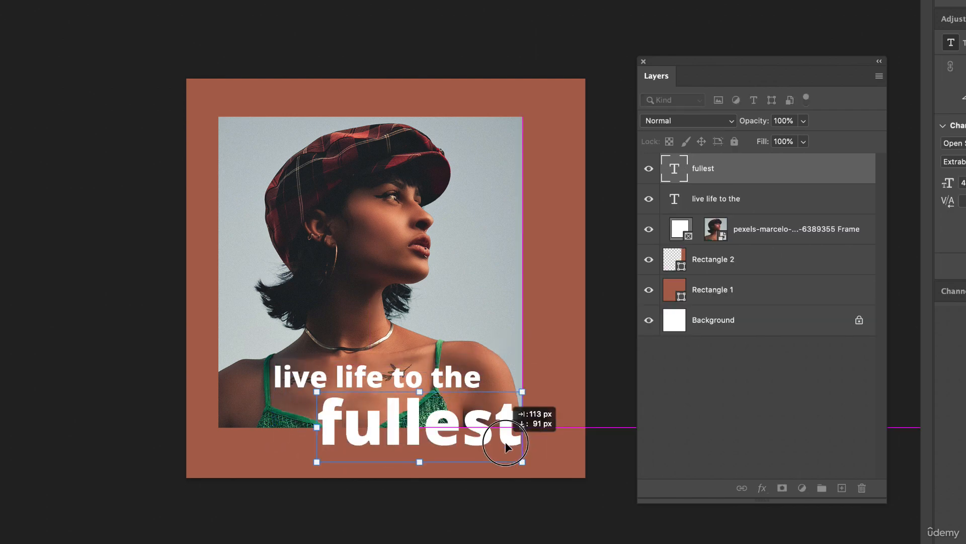
Enlarge "fullest" and offset it to the right beneath the first text line, overlapping the portrait's lower edge
{"action": "left_click_drag", "start_coordinate": [512, 453], "coordinate": [515, 455]}
{"action": "key", "text": "ctrl+plus"}
{"action": "mouse_move", "coordinate": [414, 414]}
{"action": "left_mouse_down"}
{"action": "mouse_move", "coordinate": [393, 414]}
{"action": "mouse_move", "coordinate": [423, 414]}
{"action": "left_mouse_up"}
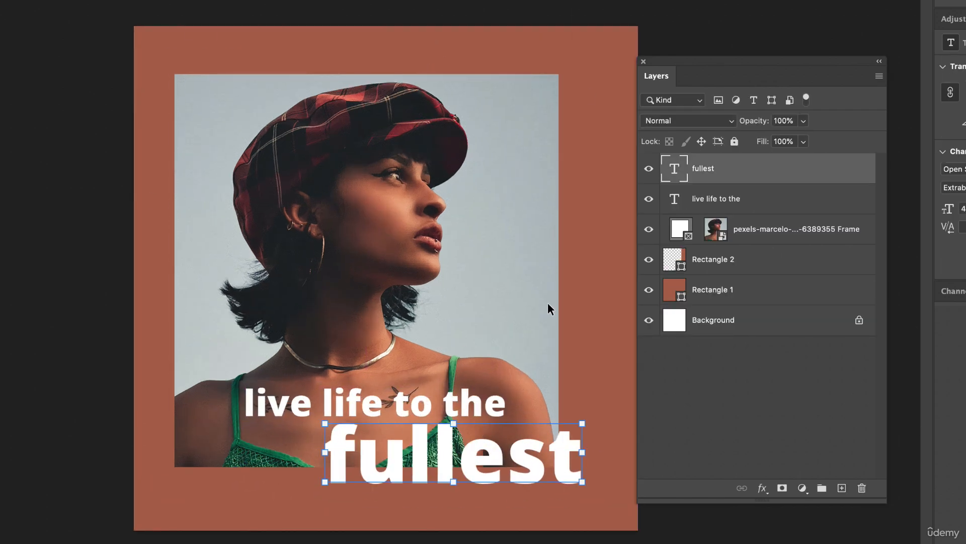
Set both the "fullest" and "live life to the" text layers in all caps
{"action": "left_click", "coordinate": [274, 403]}
{"action": "left_click", "coordinate": [420, 454]}
{"action": "scroll", "coordinate": [951, 171], "scroll_direction": "down", "scroll_amount": 3}
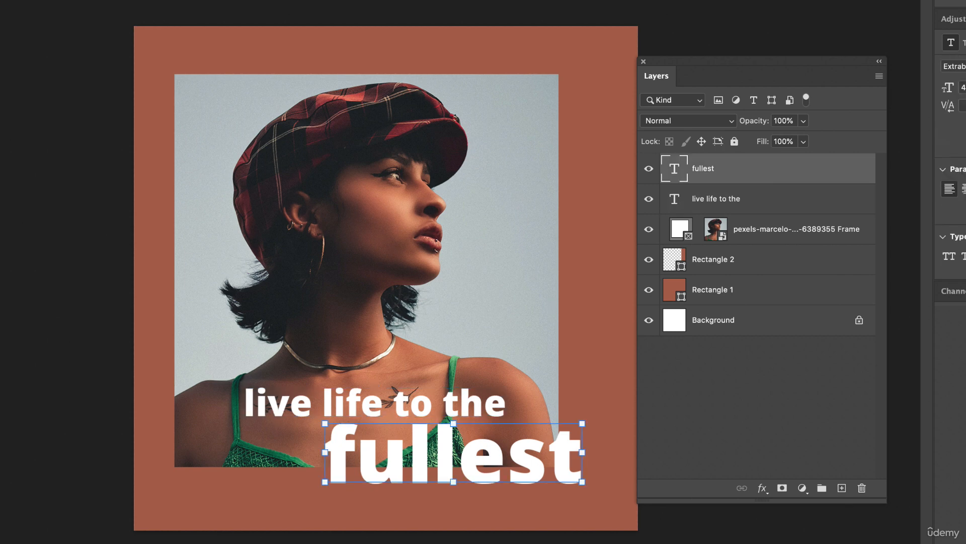
{"action": "key", "text": "ctrl+shift+k"}
{"action": "left_click", "coordinate": [430, 415]}
{"action": "key", "text": "ctrl+shift+k"}
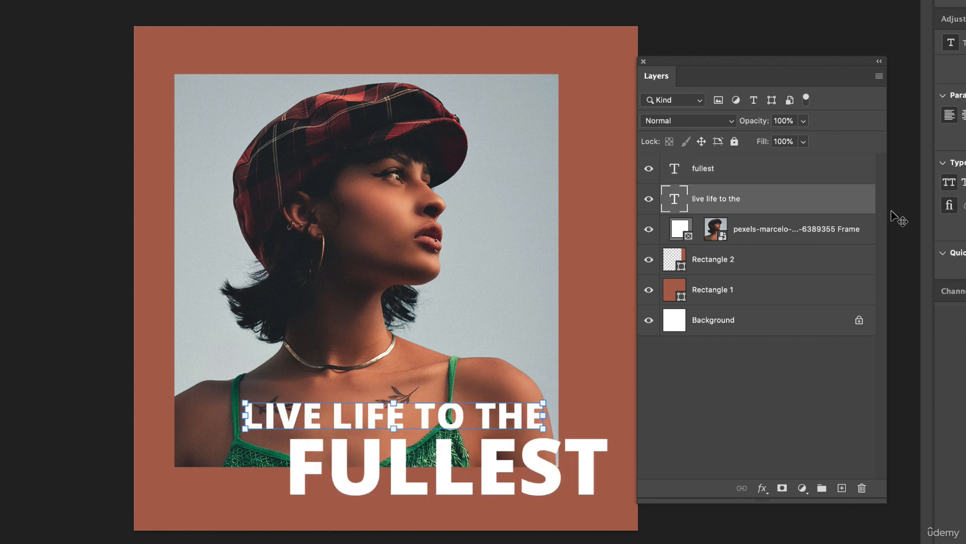
Change "LIVE LIFE TO THE" to a SemiBold weight and shift both text lines slightly to the left
{"action": "double_click", "coordinate": [674, 198]}
{"action": "left_click", "coordinate": [954, 184]}
{"action": "left_click", "coordinate": [349, 511]}
{"action": "left_click_drag", "start_coordinate": [383, 416], "coordinate": [373, 416]}
{"action": "left_click_drag", "start_coordinate": [496, 460], "coordinate": [495, 460]}
{"action": "mouse_move", "coordinate": [378, 468]}
{"action": "left_mouse_down"}
{"action": "mouse_move", "coordinate": [350, 468]}
{"action": "mouse_move", "coordinate": [359, 471]}
{"action": "left_mouse_up"}
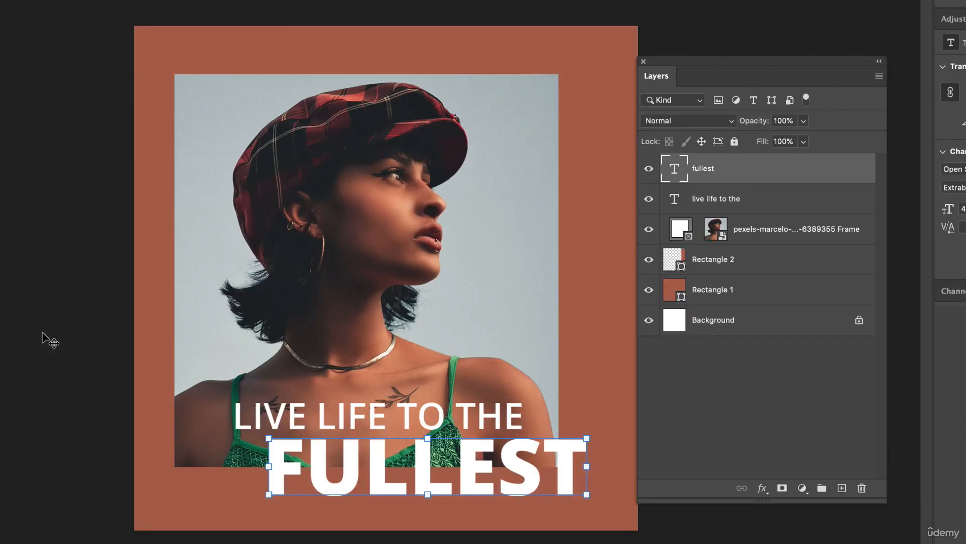
Widen the letter spacing of "LIVE LIFE TO THE", scale the line to fit, and adjust its position above "FULLEST"
{"action": "left_click", "coordinate": [386, 418]}
{"action": "key", "text": "super+t"}
{"action": "left_click_drag", "start_coordinate": [638, 399], "coordinate": [580, 403]}
{"action": "left_click_drag", "start_coordinate": [320, 422], "coordinate": [301, 422]}
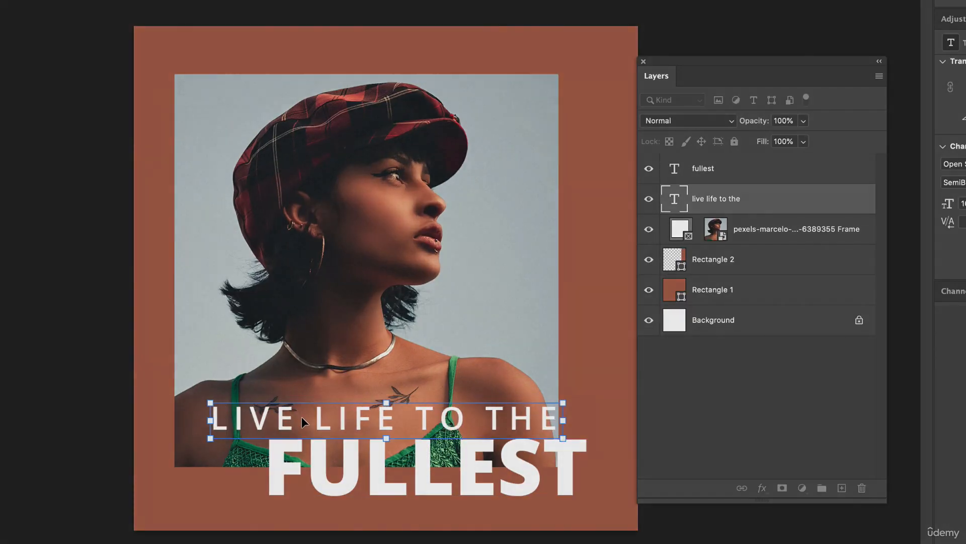
{"action": "key", "text": "Return"}
{"action": "scroll", "coordinate": [615, 408], "scroll_direction": "up", "scroll_amount": 5}
{"action": "left_click_drag", "start_coordinate": [498, 426], "coordinate": [478, 418]}
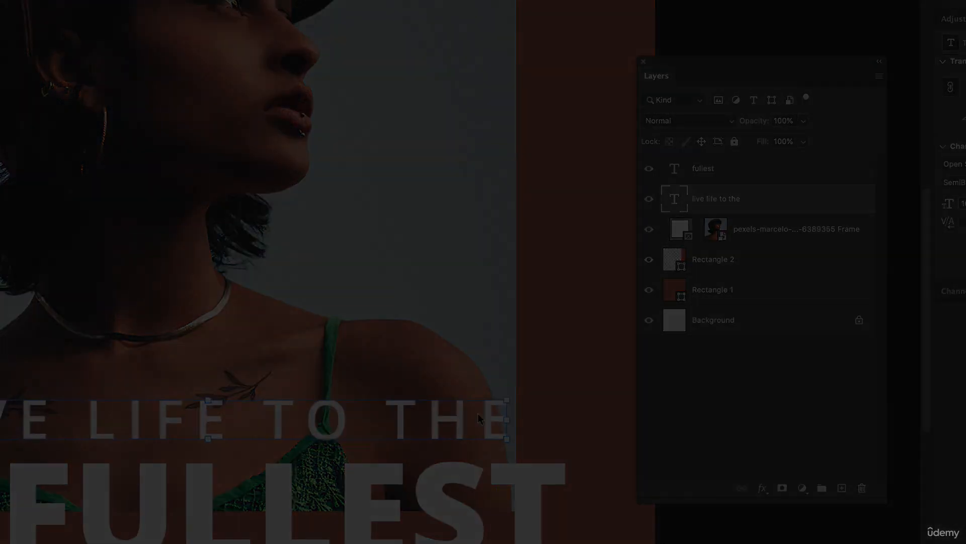